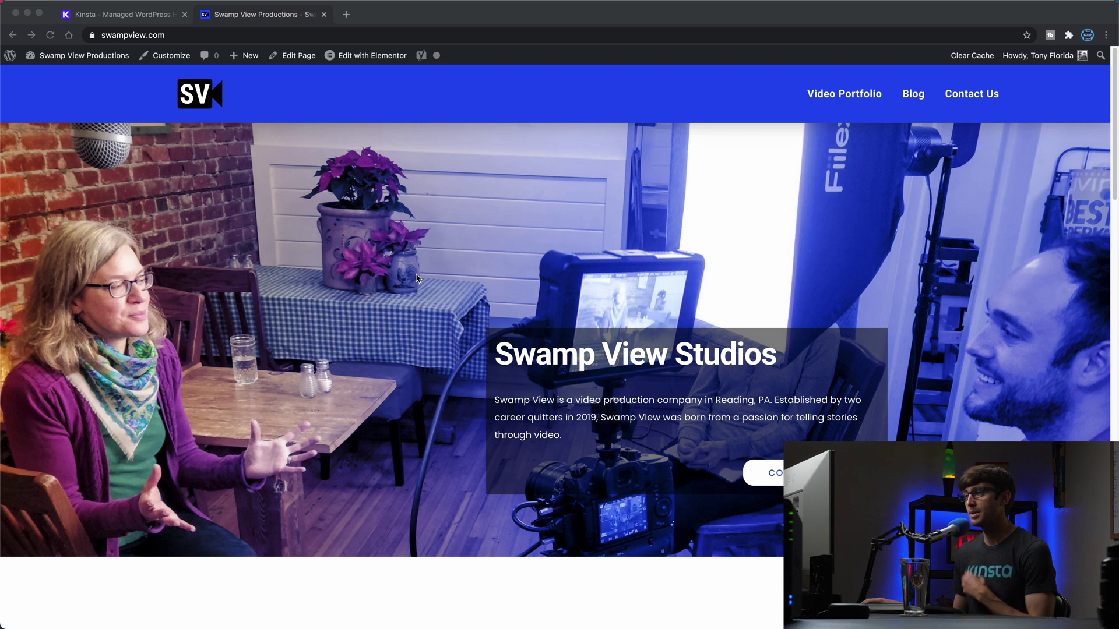
Step: Log in to MyKinsta and open the Swamp View site's Domains page showing swampview.com
click(129, 18)
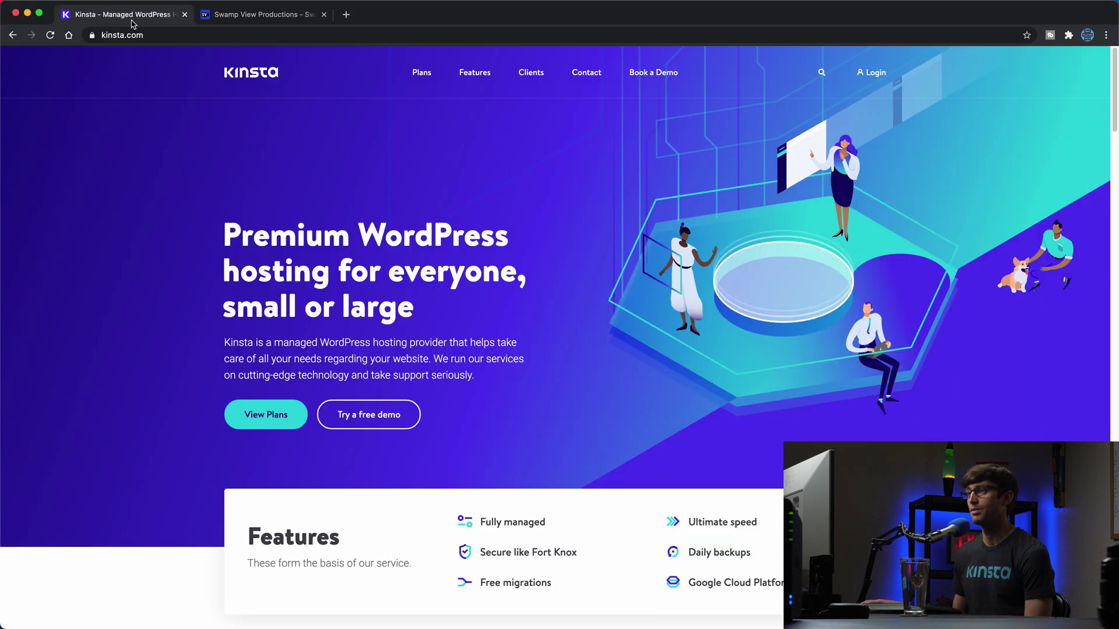
click(871, 73)
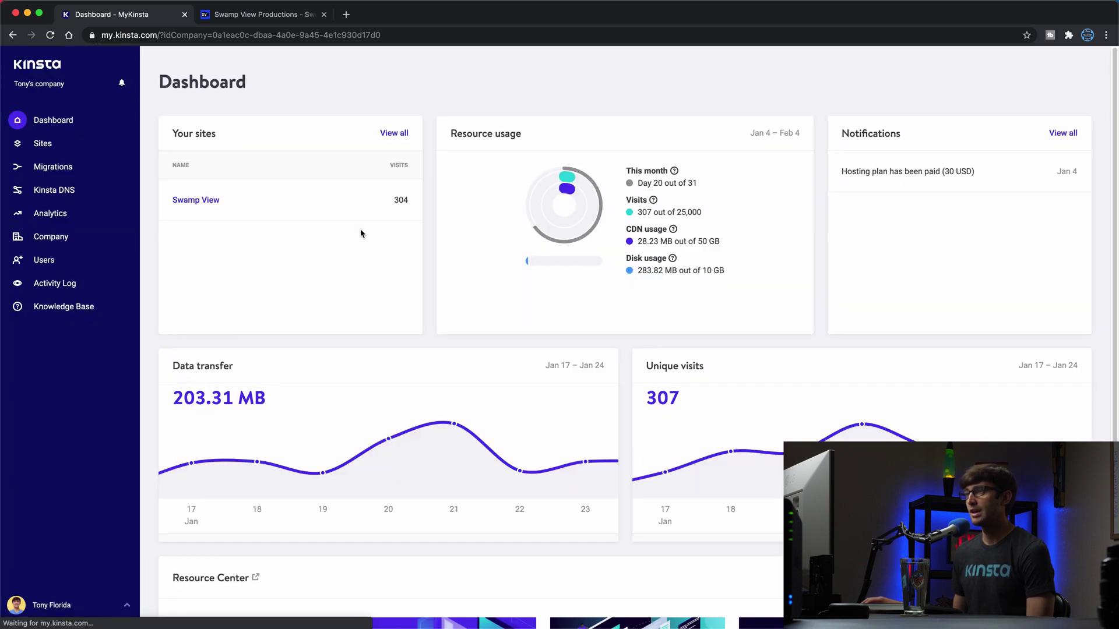
click(201, 201)
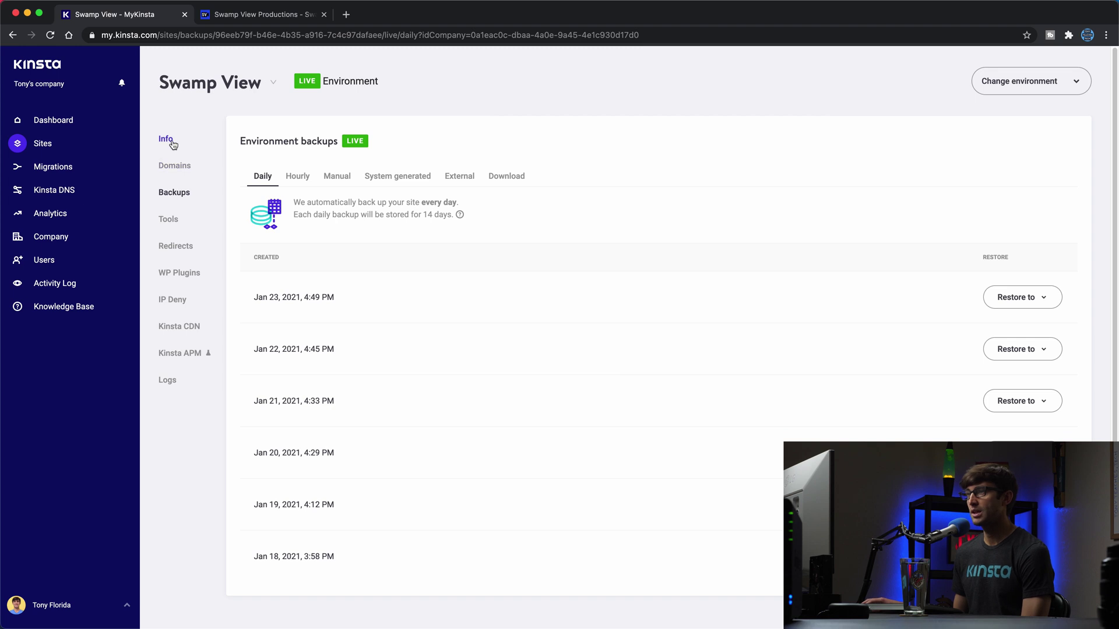
click(172, 142)
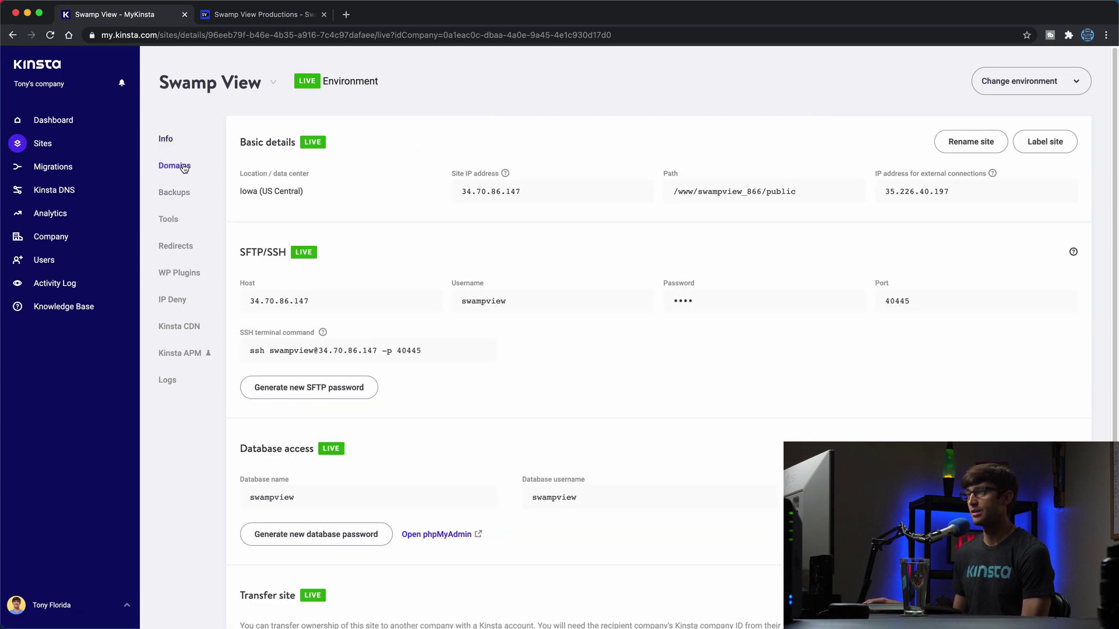
click(210, 169)
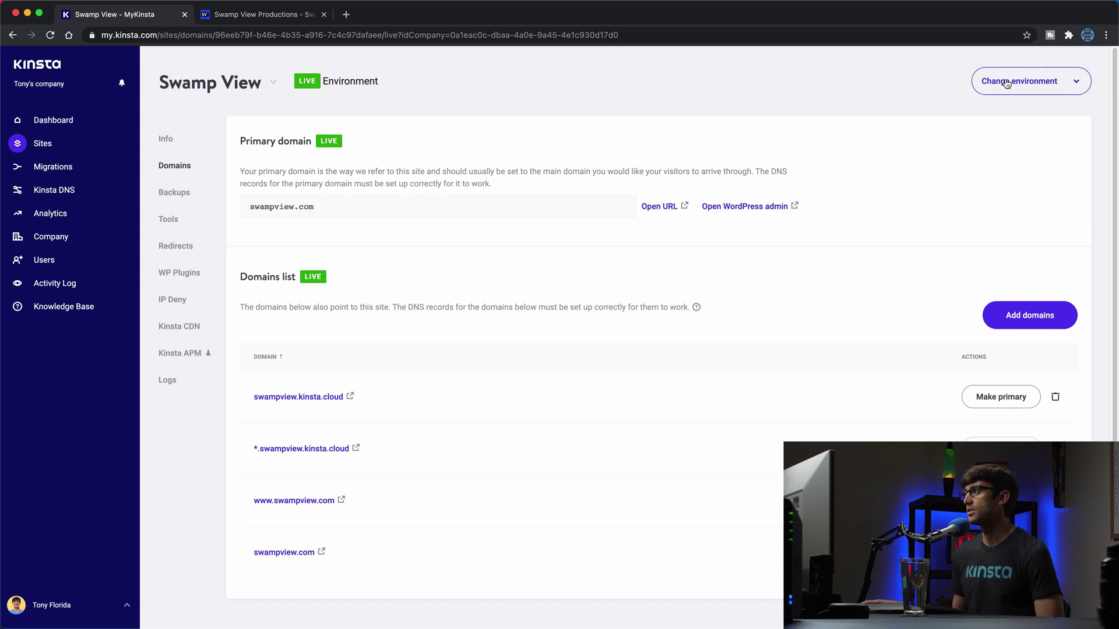
Step: Switch Swamp View to the Staging environment and create a staging copy of the site
click(1026, 84)
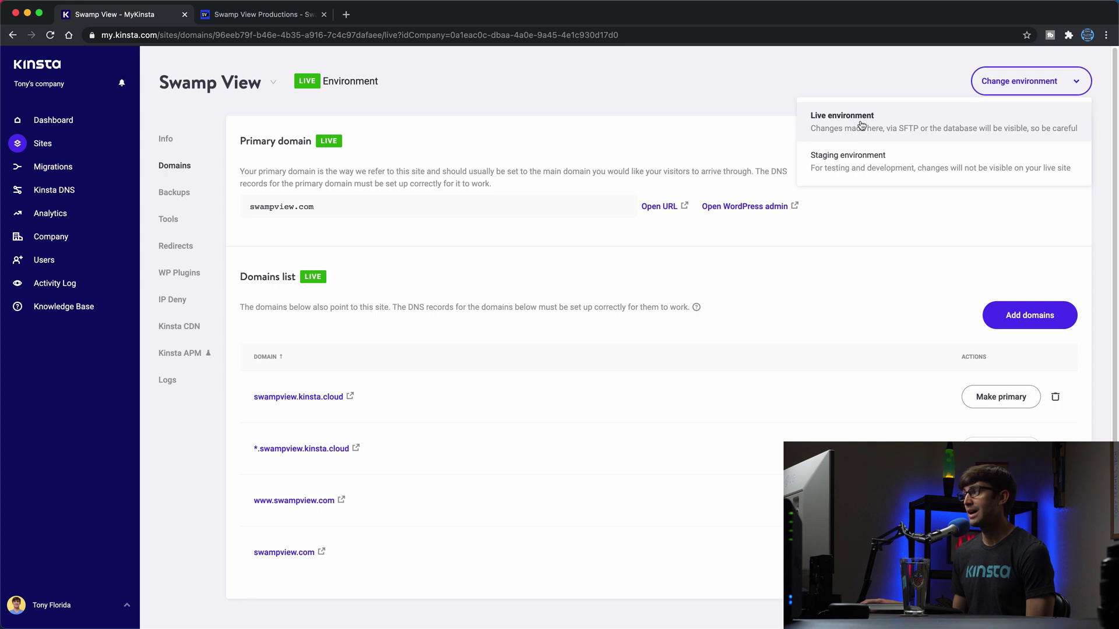
click(835, 167)
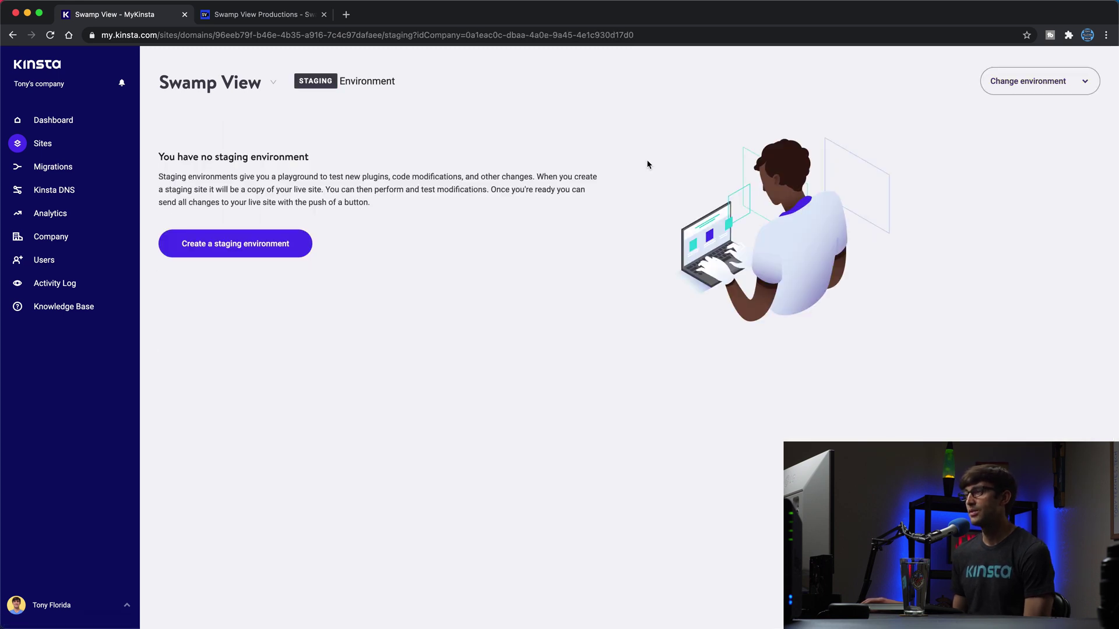
click(211, 256)
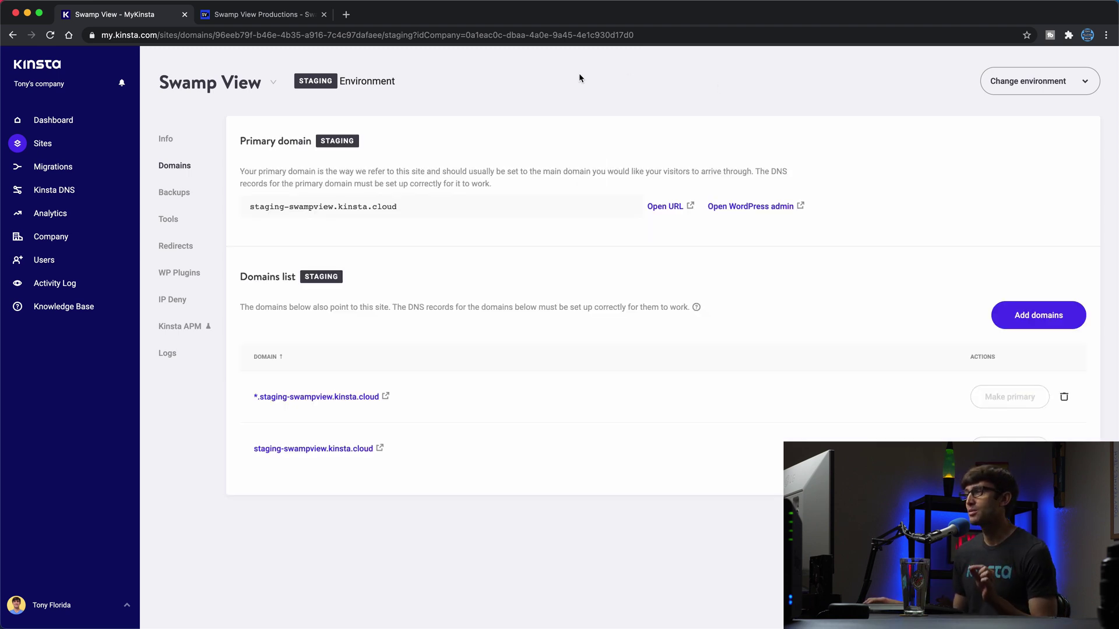
Step: Open the staging site in a new browser tab and compare it with the live site
click(987, 92)
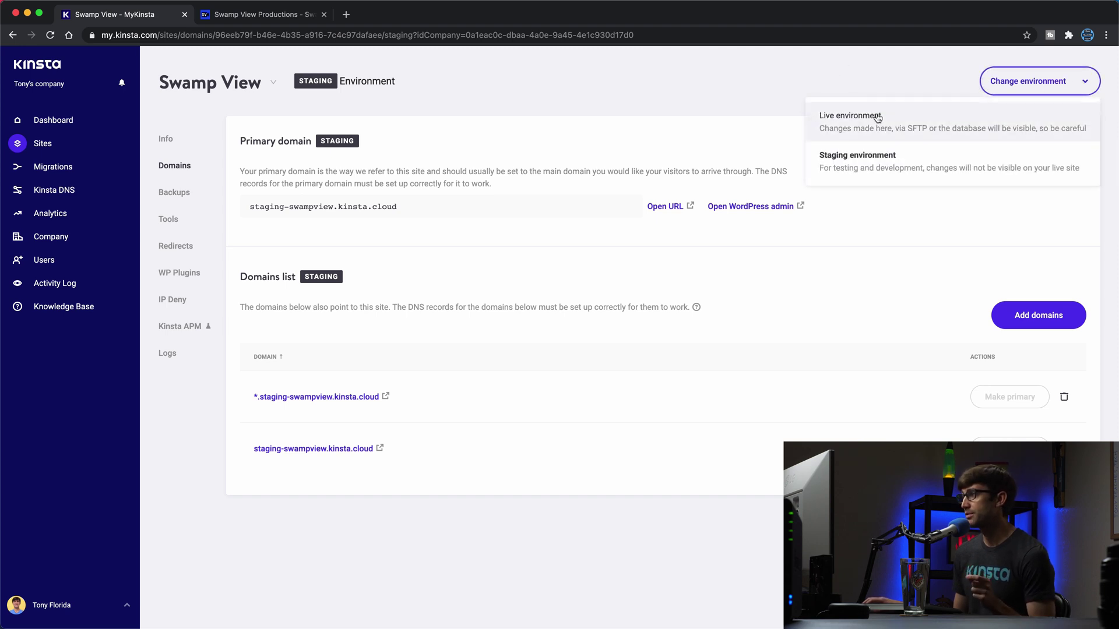
click(823, 153)
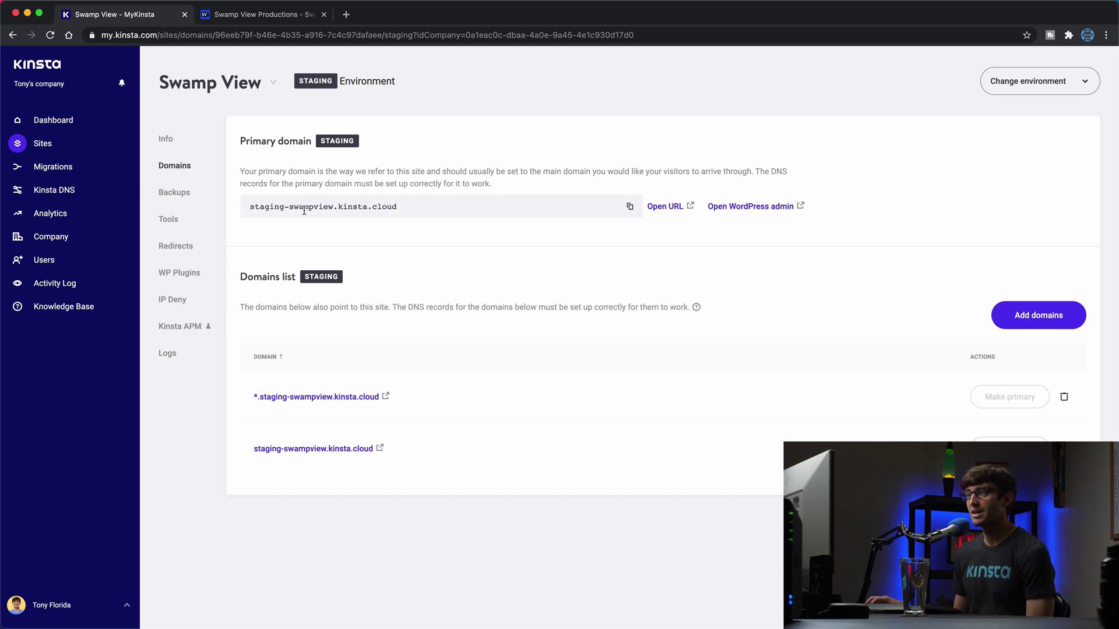
click(666, 208)
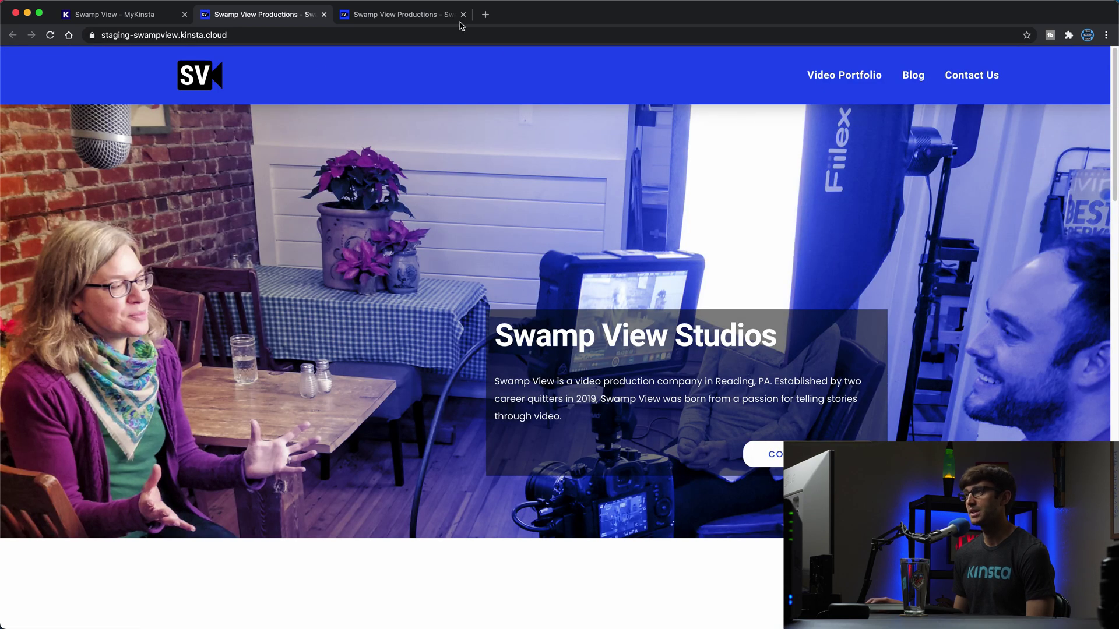
key(ctrl+Tab)
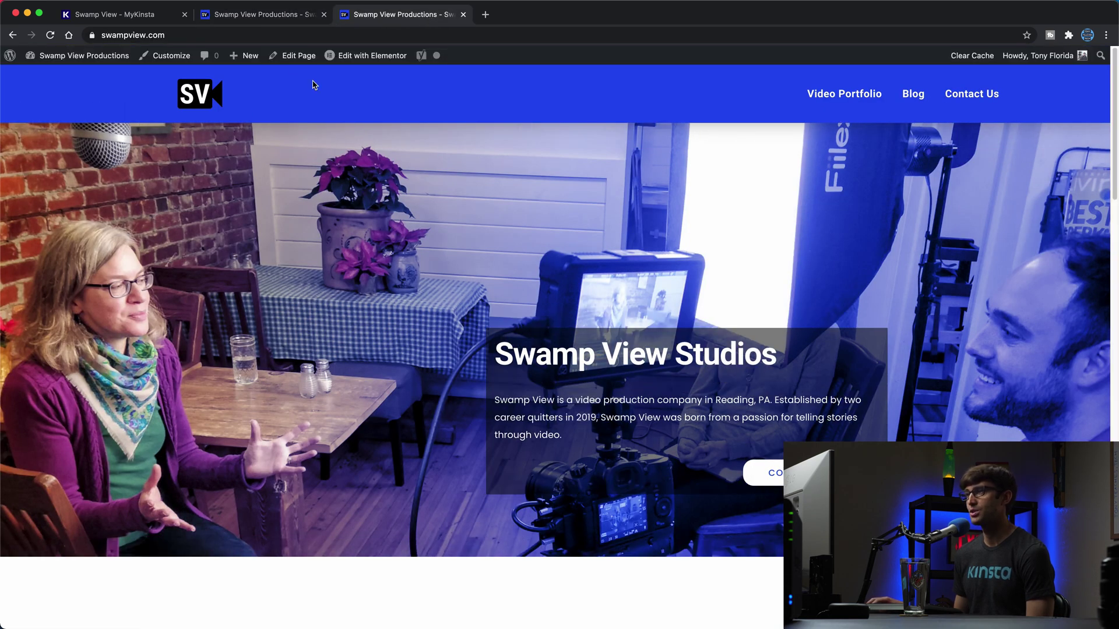
click(264, 16)
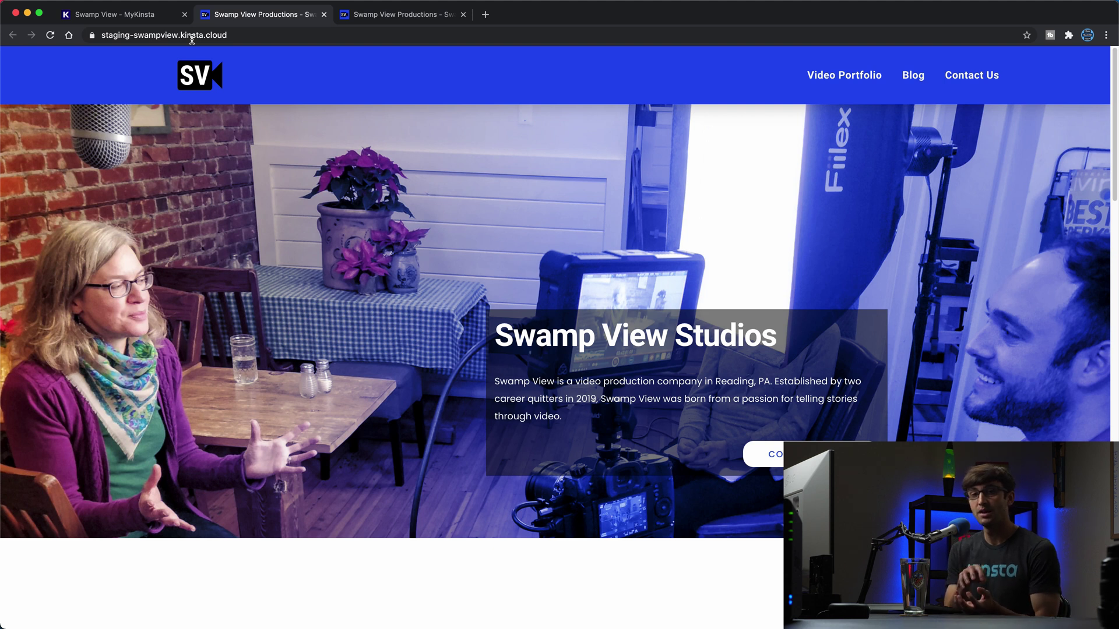
Step: Append /wp-admin to the staging URL to reach its WordPress login page
click(192, 36)
click(266, 36)
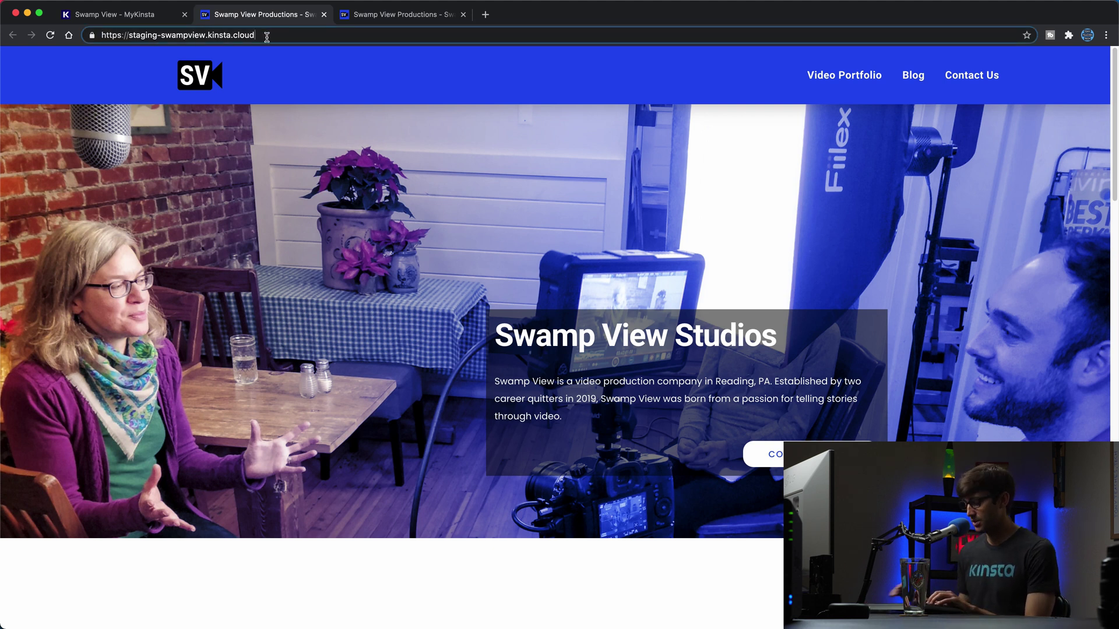
text(/wp-admin)
key(Return)
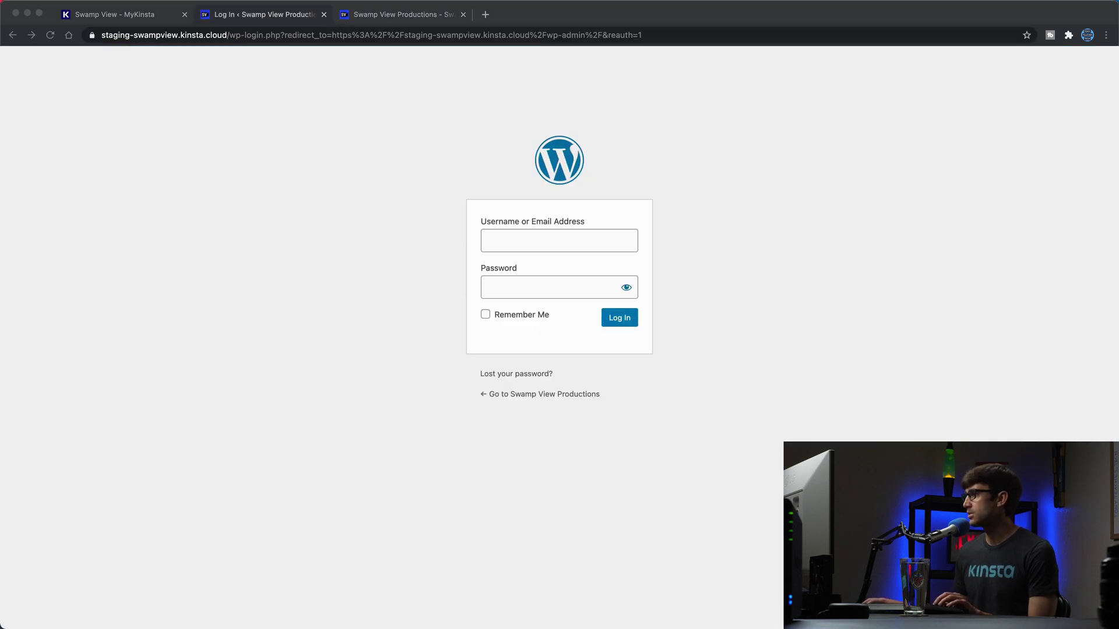
Step: Log in to staging WordPress and edit the Swamp View Productions page with Elementor
click(511, 233)
text(admin)
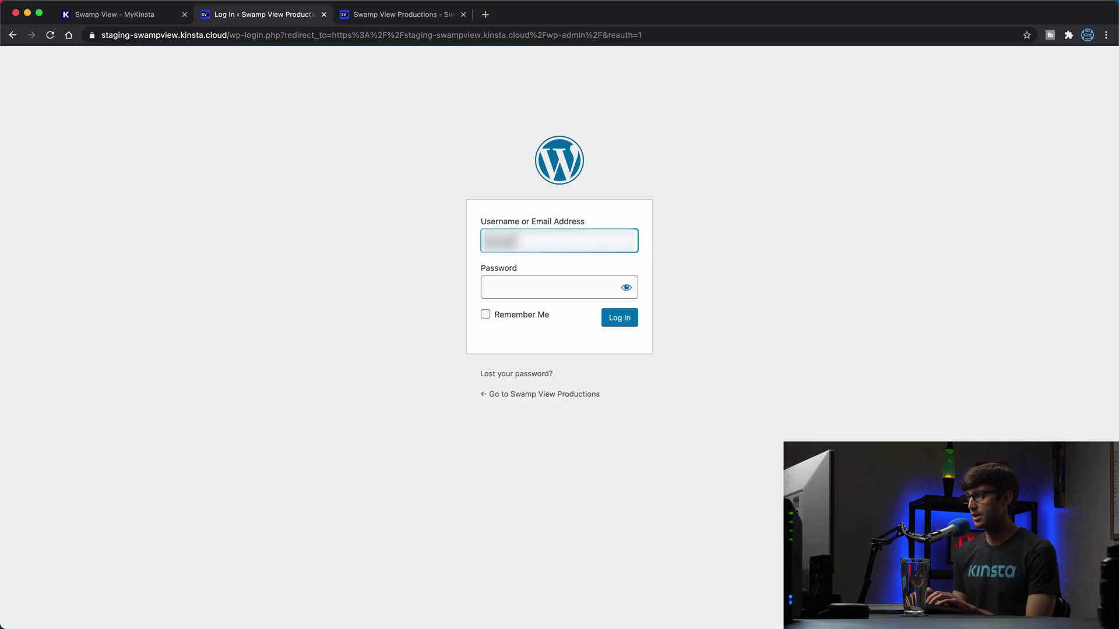
key(Return)
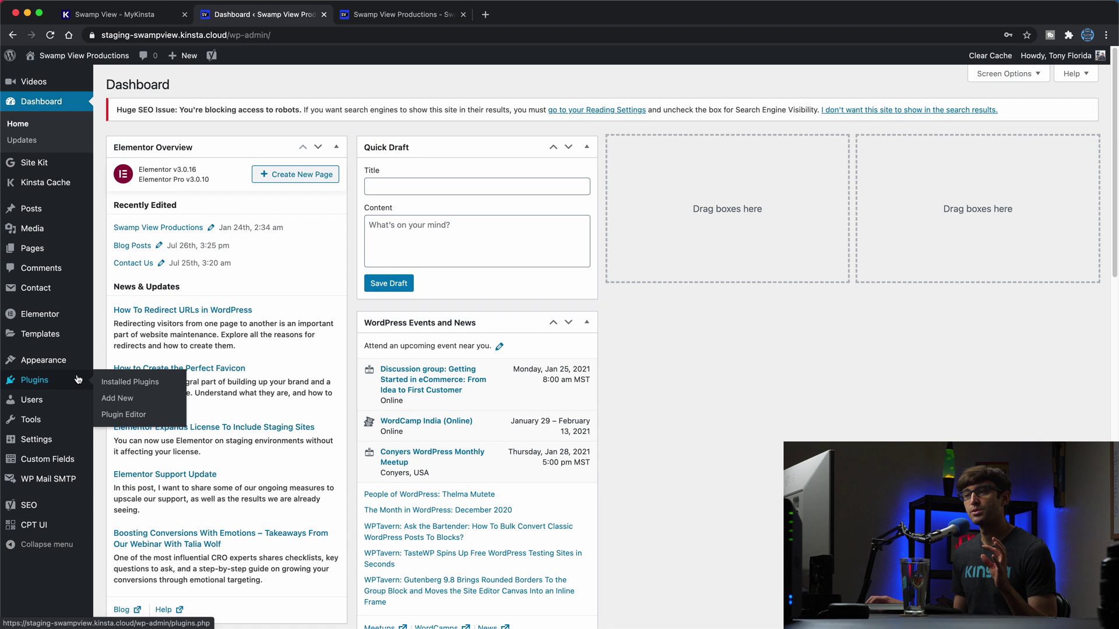
click(65, 254)
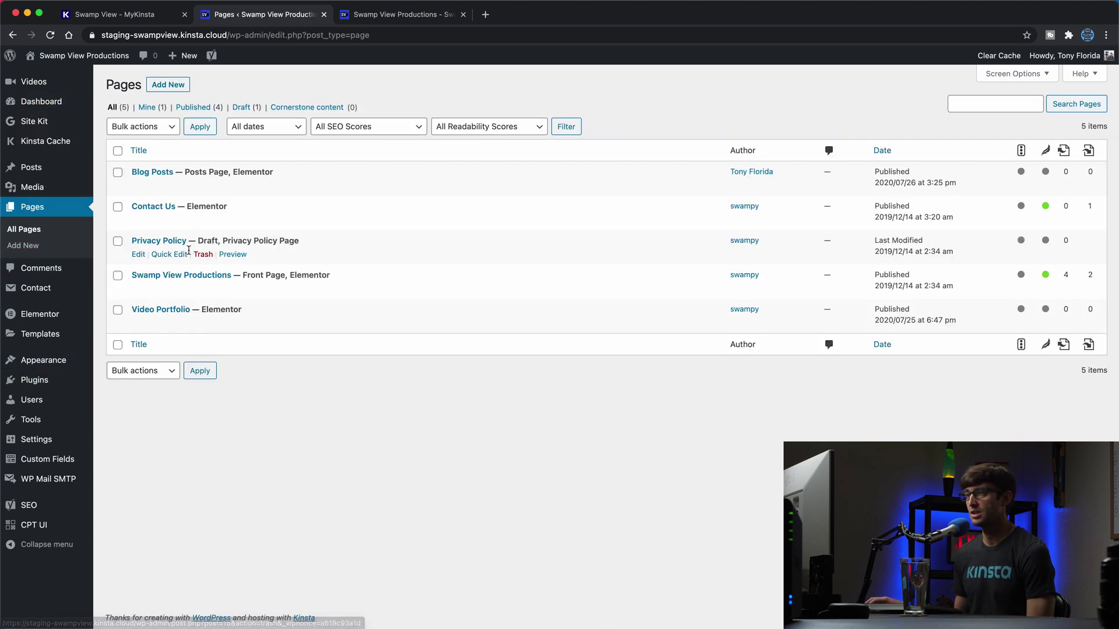
click(285, 291)
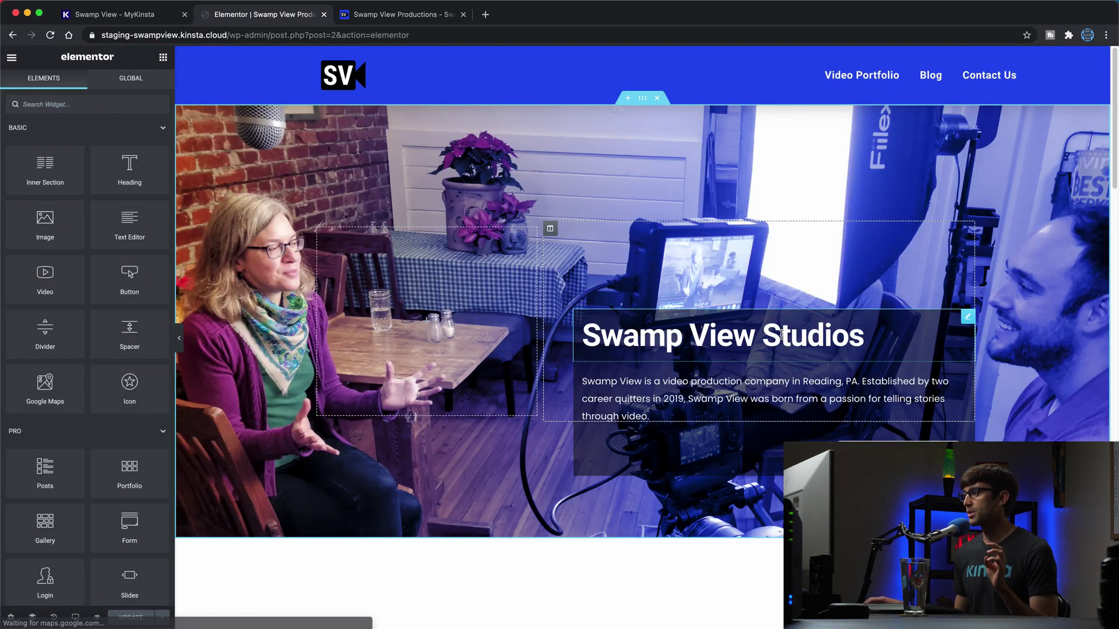
Step: Change the heading 'Swamp View Studios' to 'Swamp View Productions' and update the page
click(781, 335)
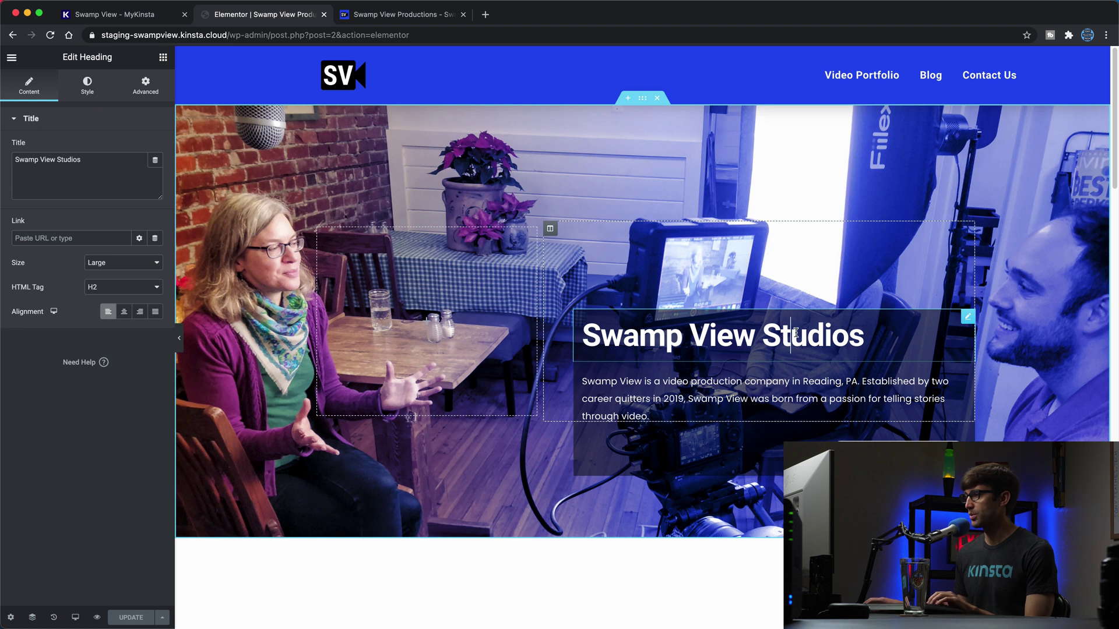
double_click(795, 334)
text(PO)
key(BackSpace)
text(ro)
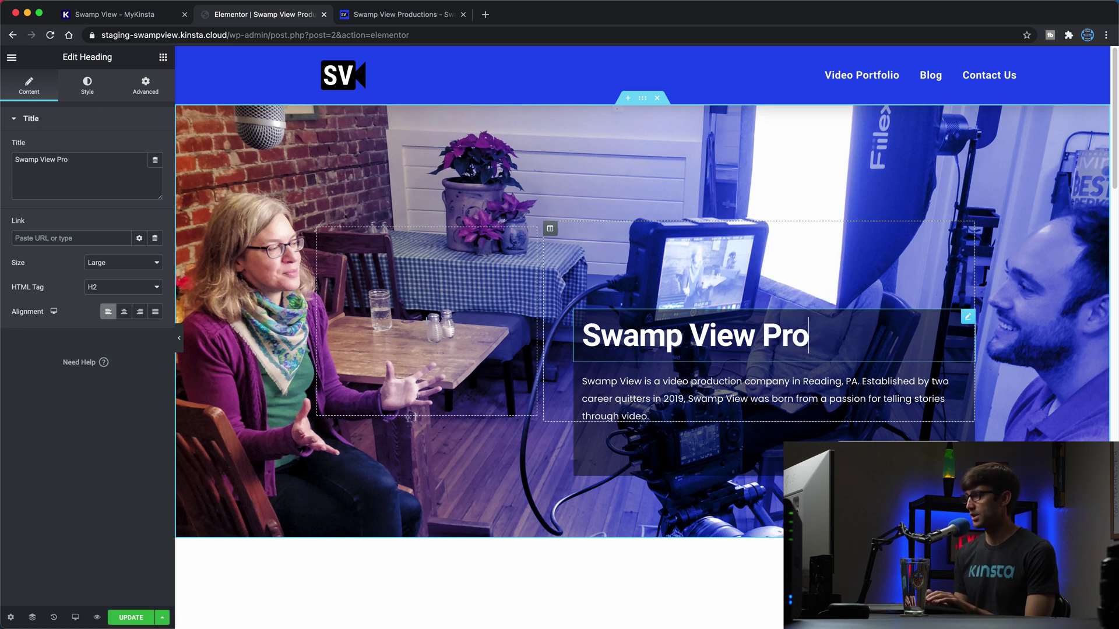
text(ductions)
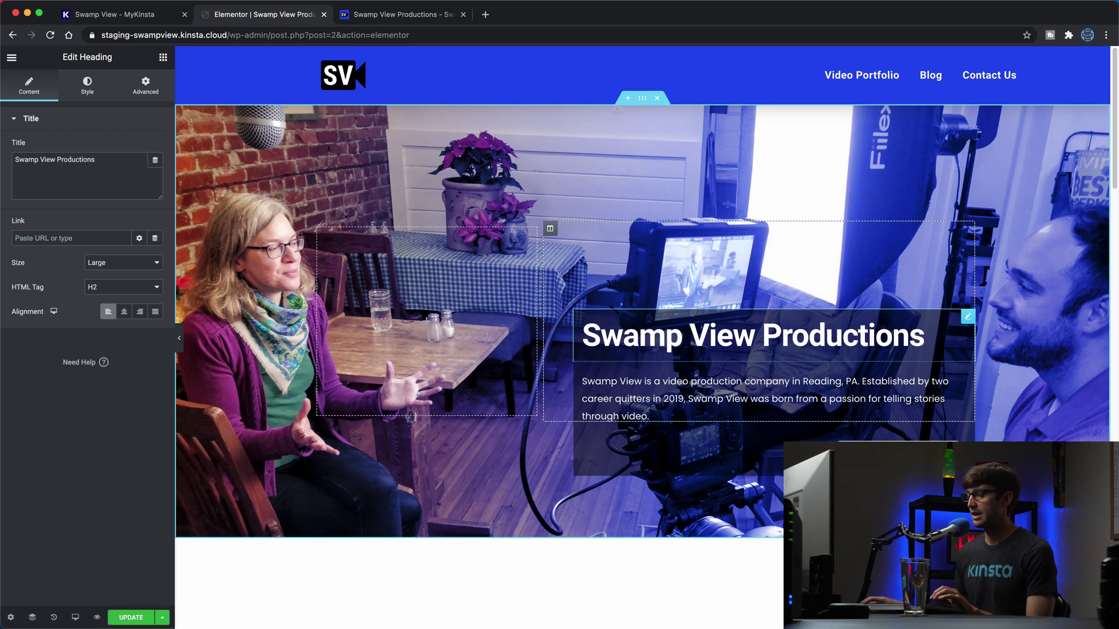
click(150, 617)
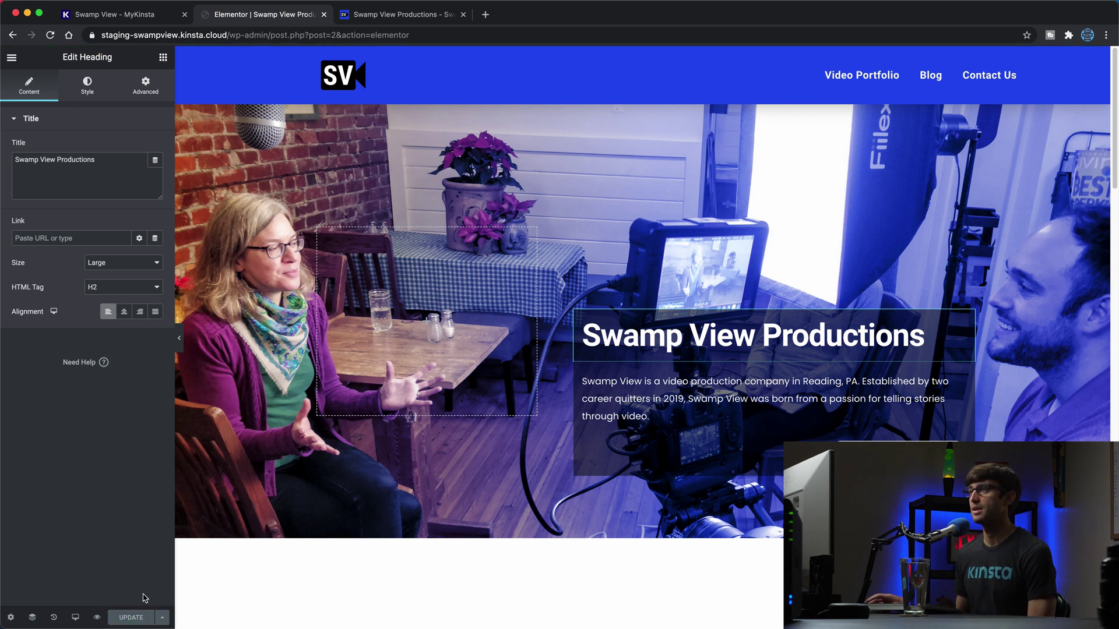
Step: Remove the wp-admin path from the URL to view the staging front page
drag(229, 35, 645, 85)
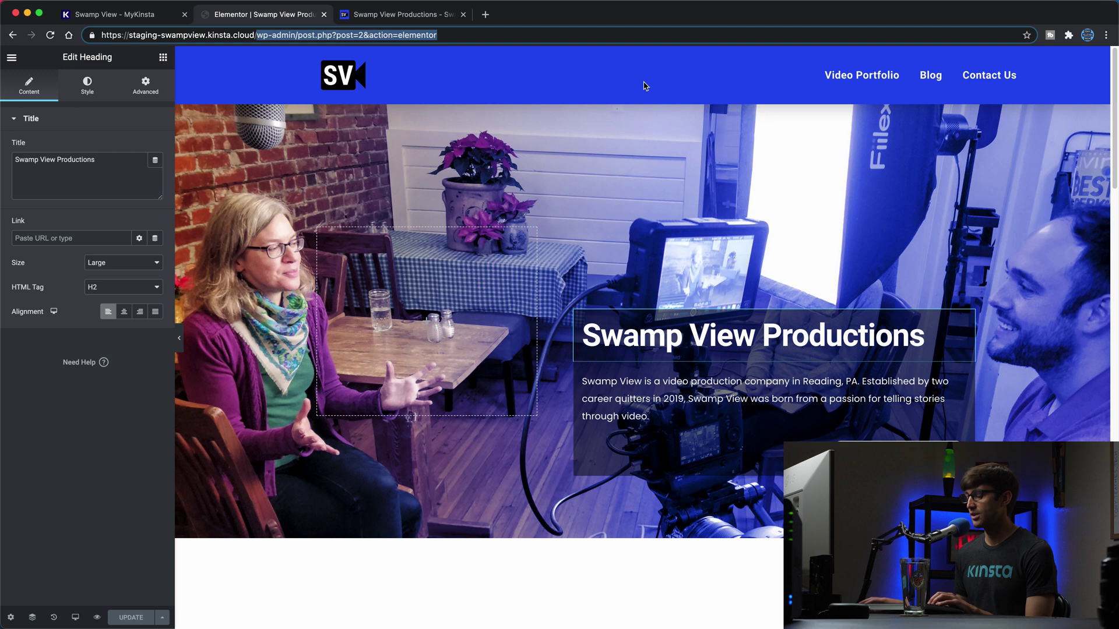
key(BackSpace)
key(Return)
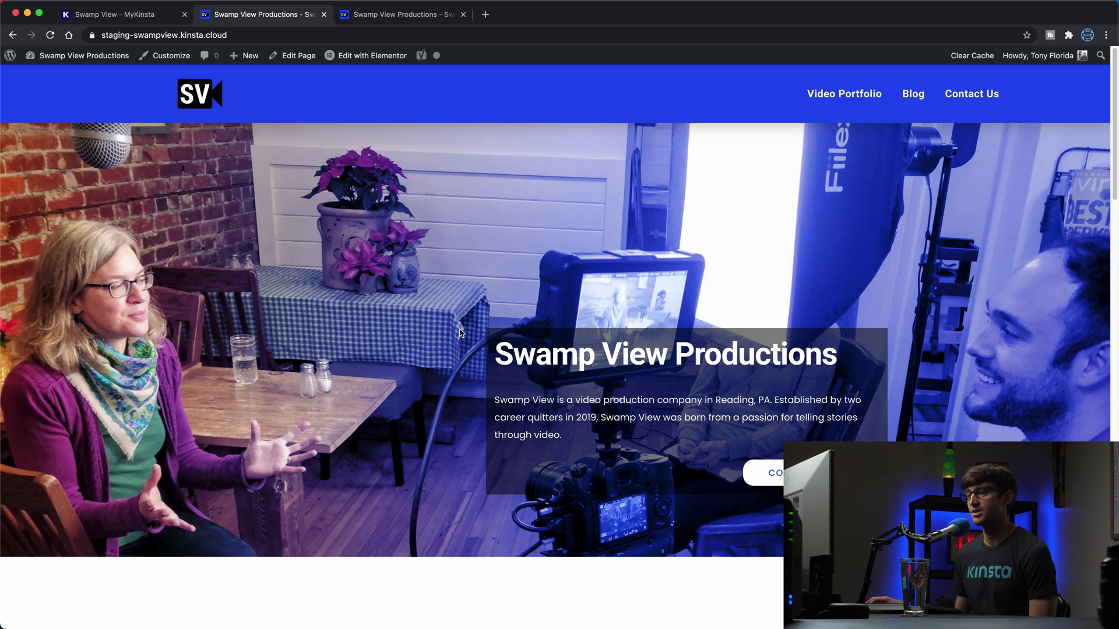
click(410, 18)
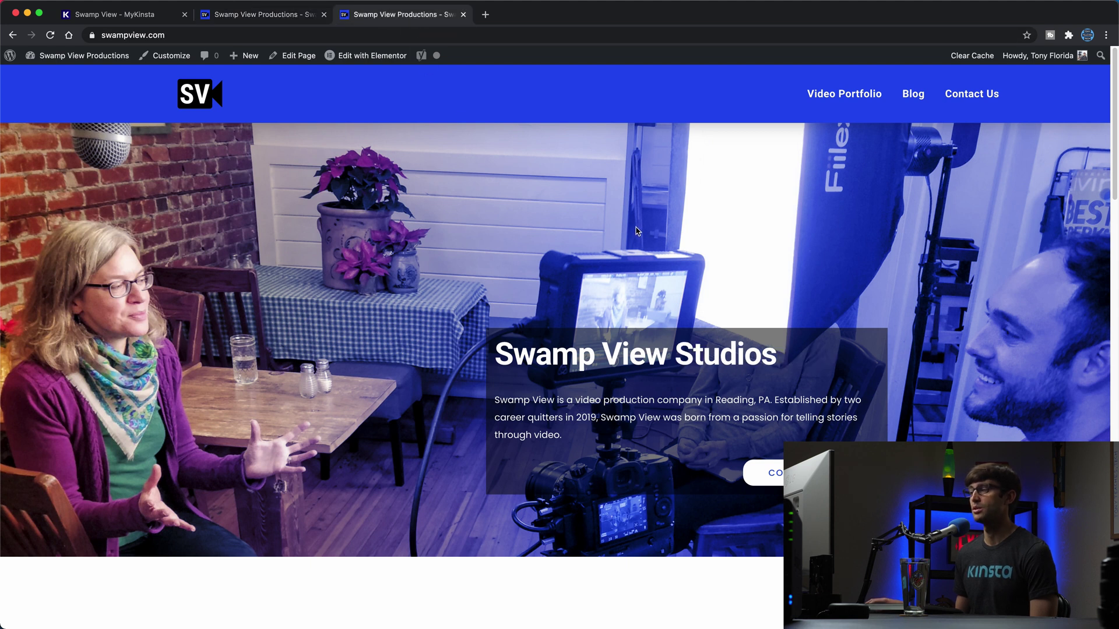
click(257, 17)
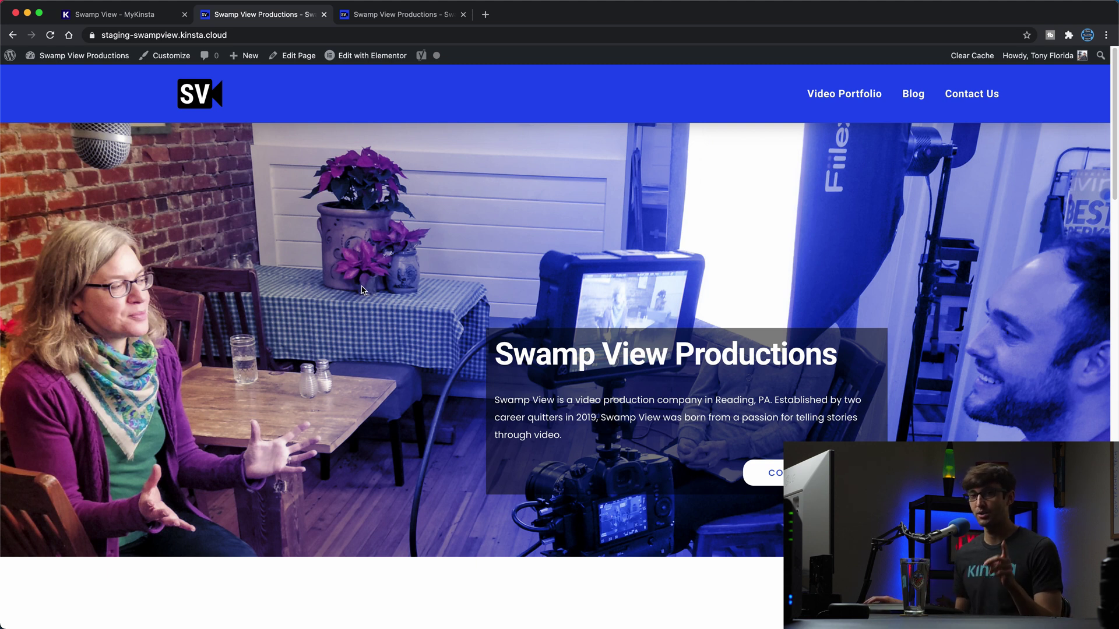
Step: On the live site, open the blog post 'What Is The Best Way to Sell Your Used Camera?'
click(366, 21)
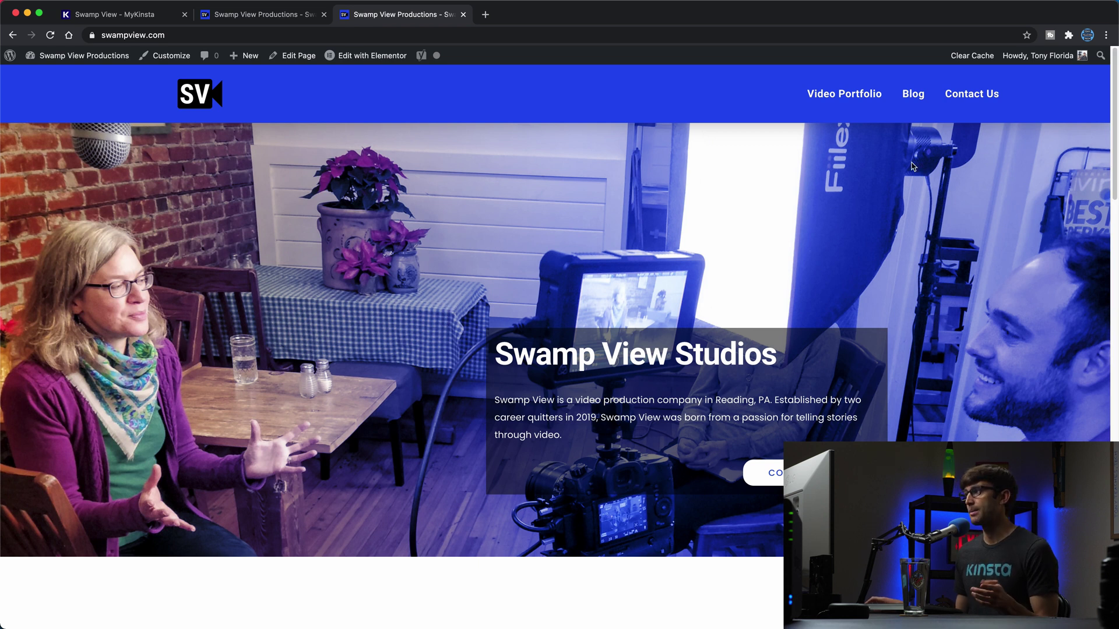
click(913, 95)
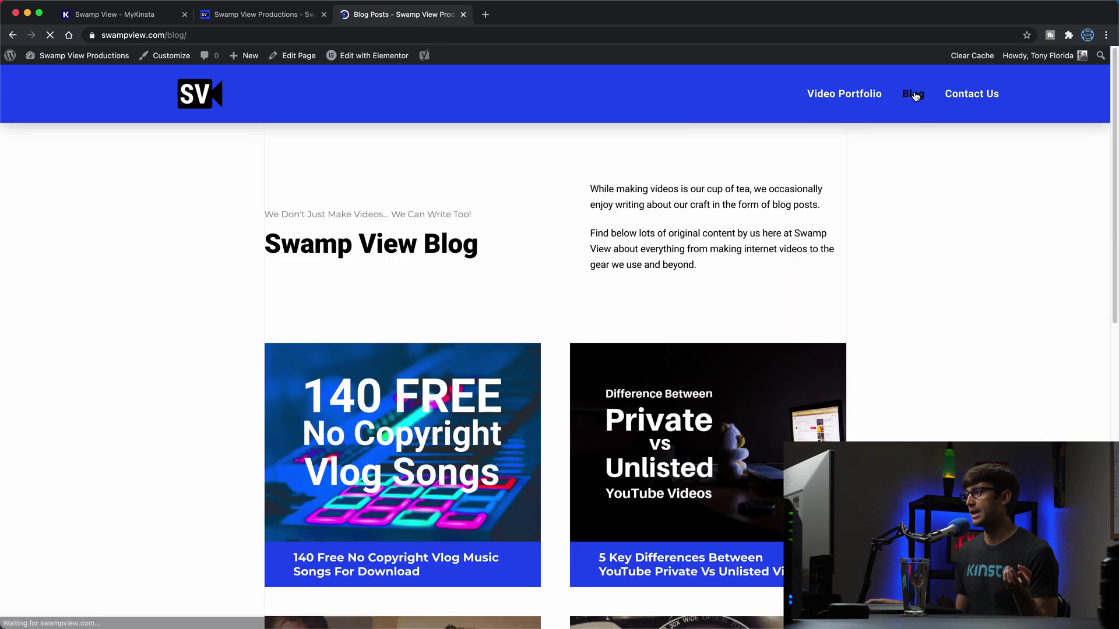
scroll(765, 380, down, 6)
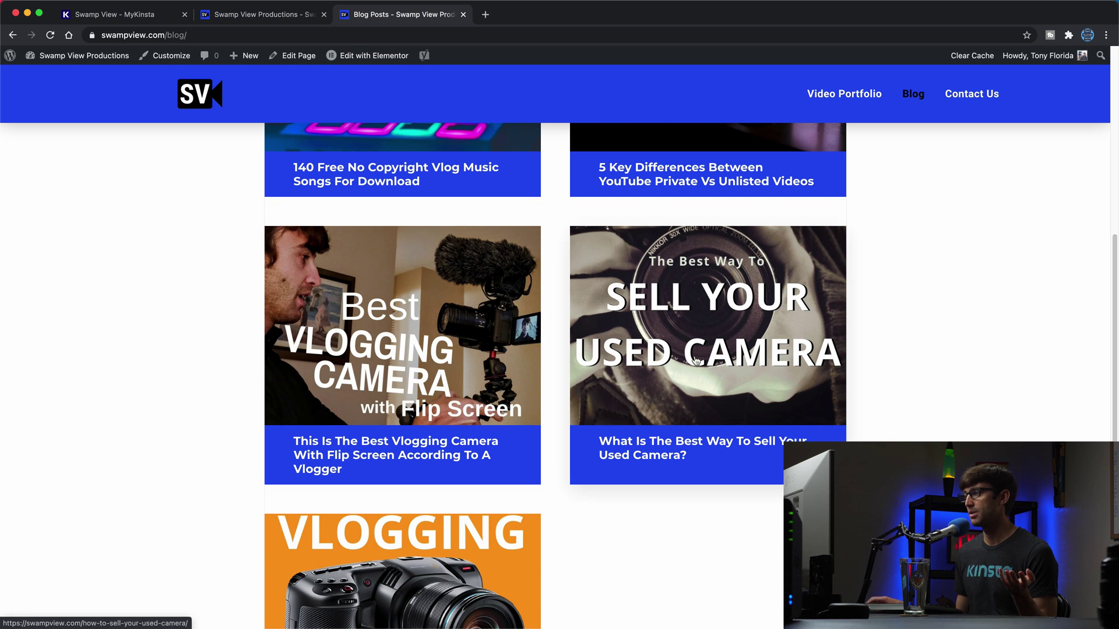
click(737, 312)
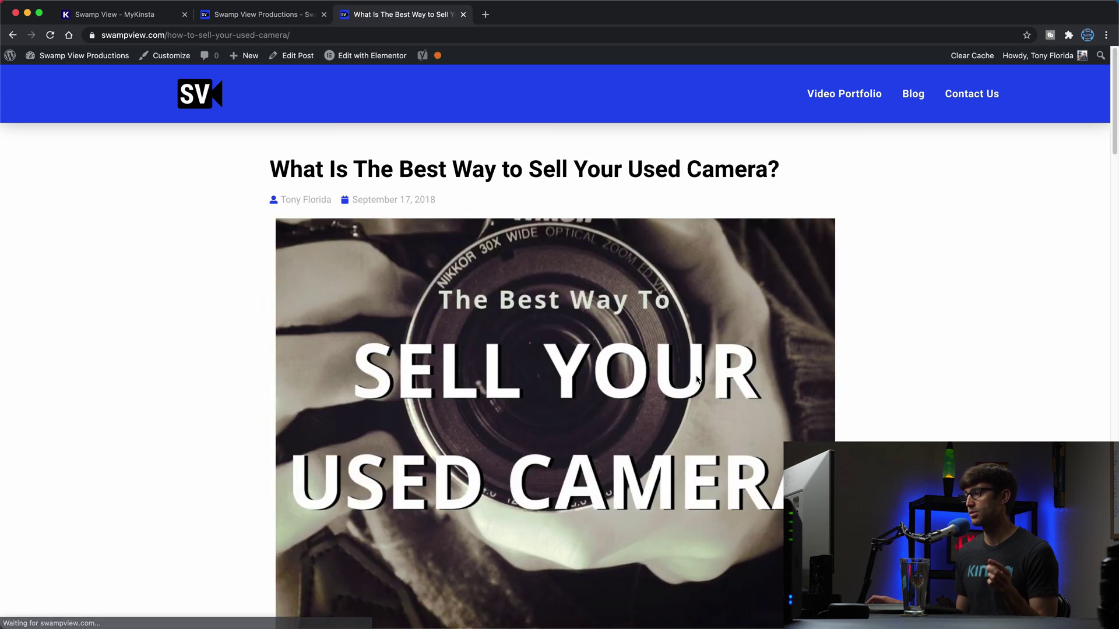
scroll(724, 314, down, 15)
scroll(693, 382, down, 15)
Step: Post the comment 'Hey guys! Great blog post.' on the live post
click(485, 490)
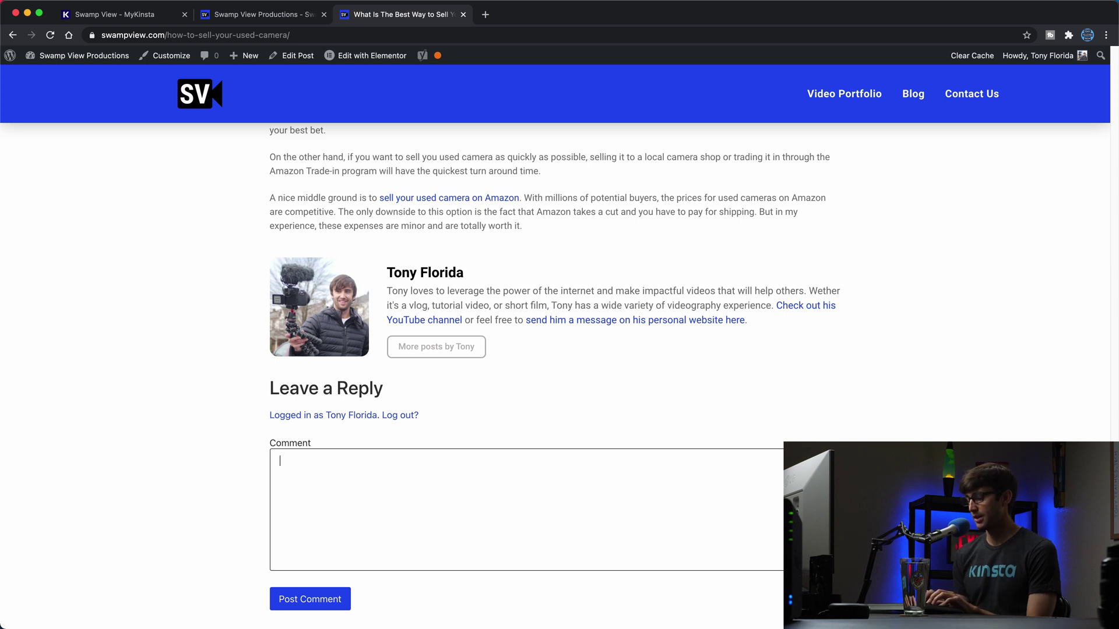
text(Hey guys)
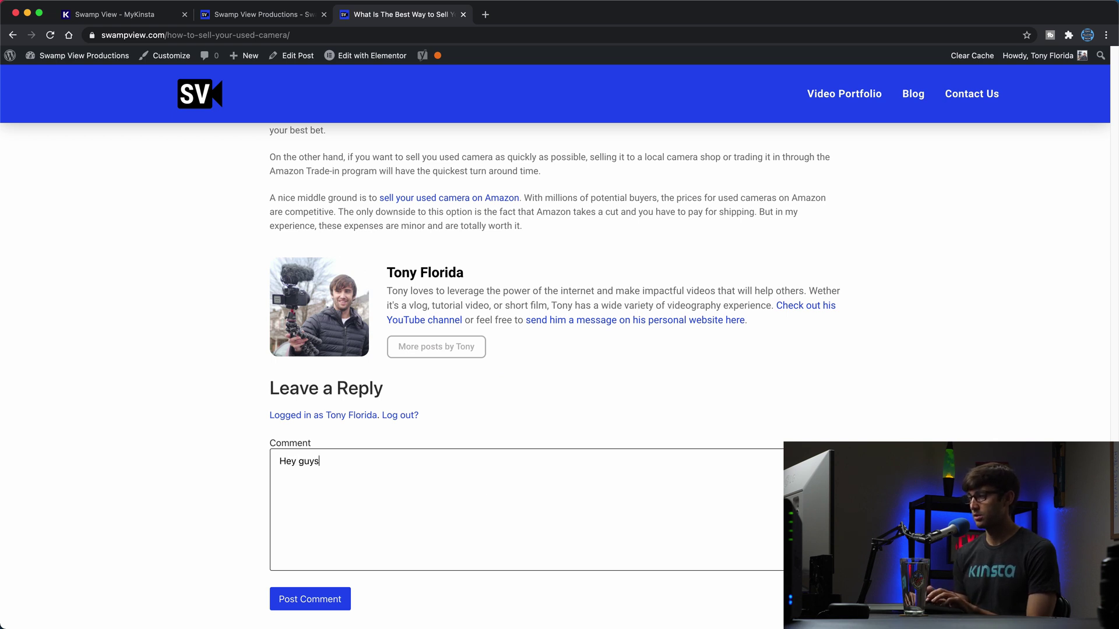
text(! Great blog)
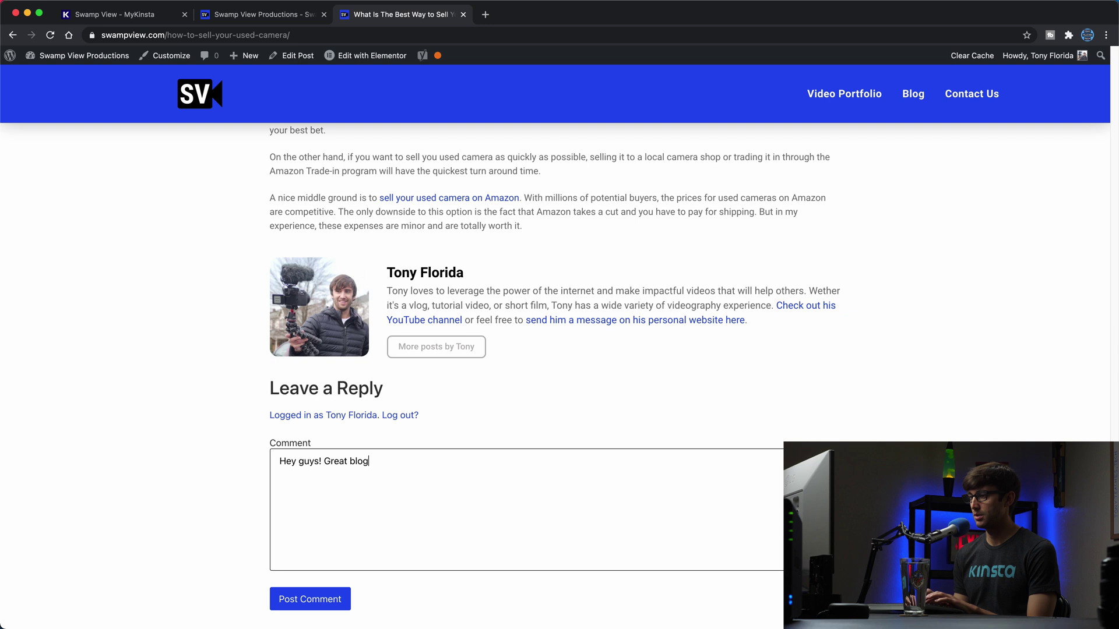
text( post.)
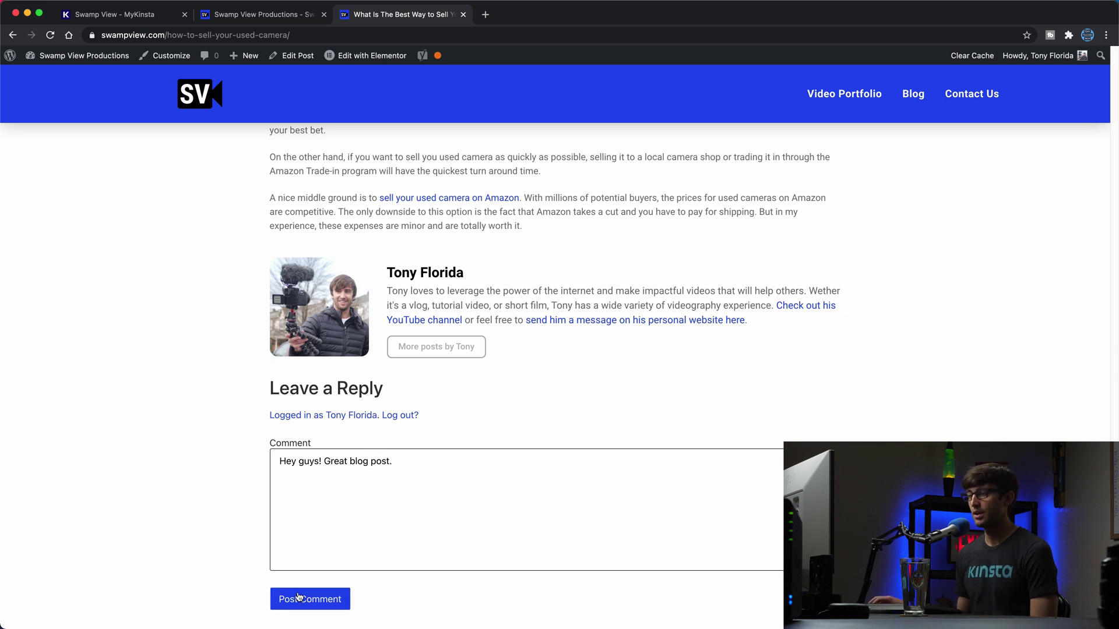
click(298, 597)
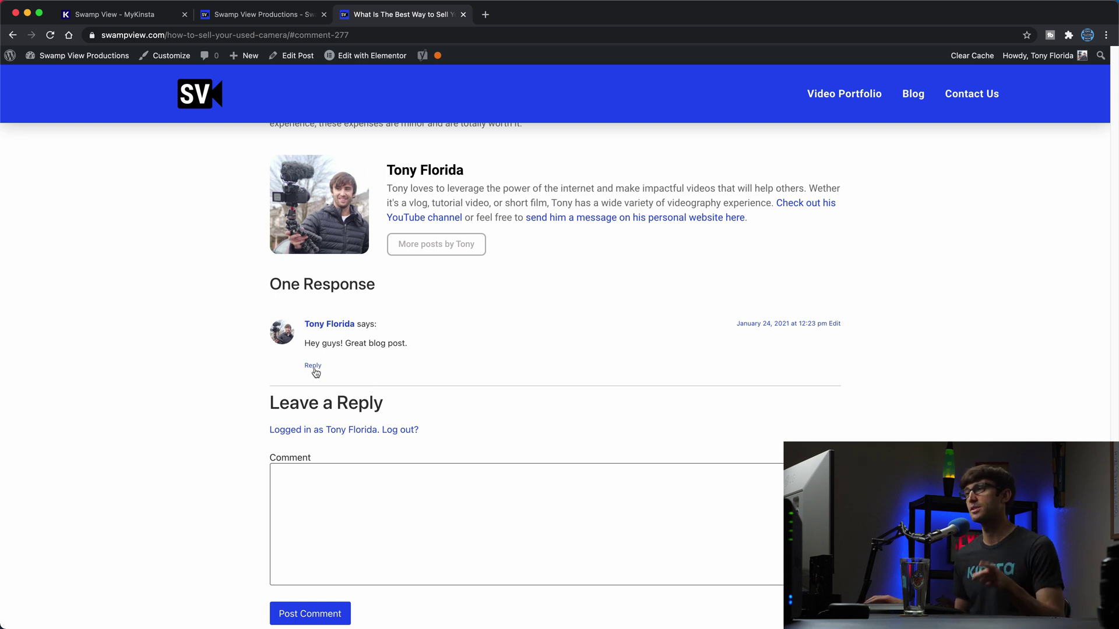
scroll(350, 326, up, 20)
scroll(394, 264, up, 3)
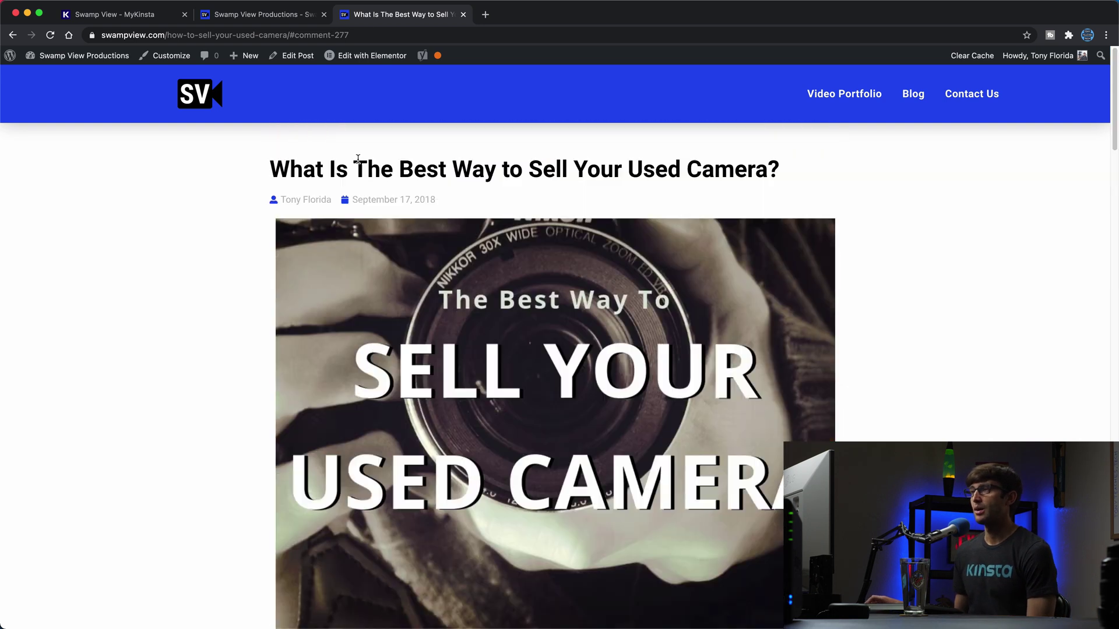
Step: Return to MyKinsta and open the staging environment's Info page
click(146, 18)
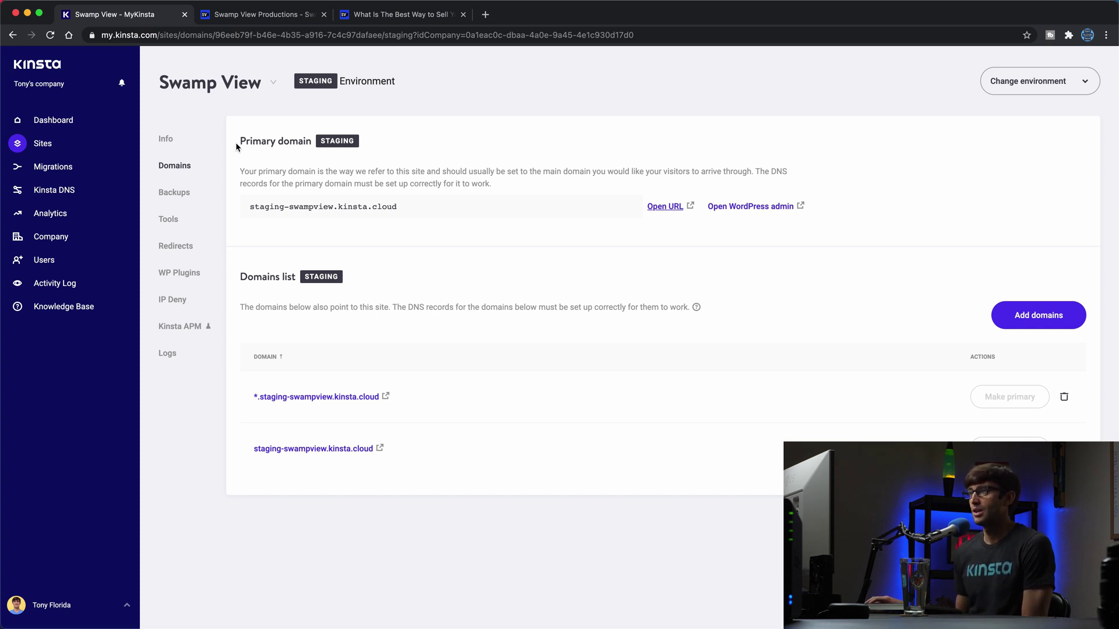
click(188, 141)
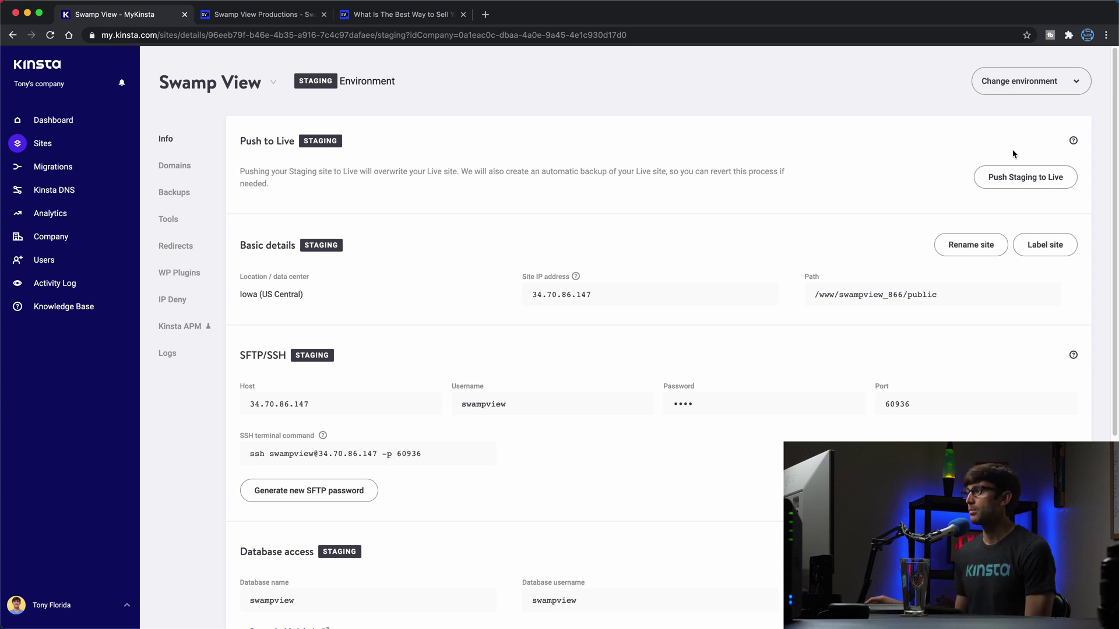
Step: Push staging to live, confirming with the site name 'Swamp View'
click(1013, 176)
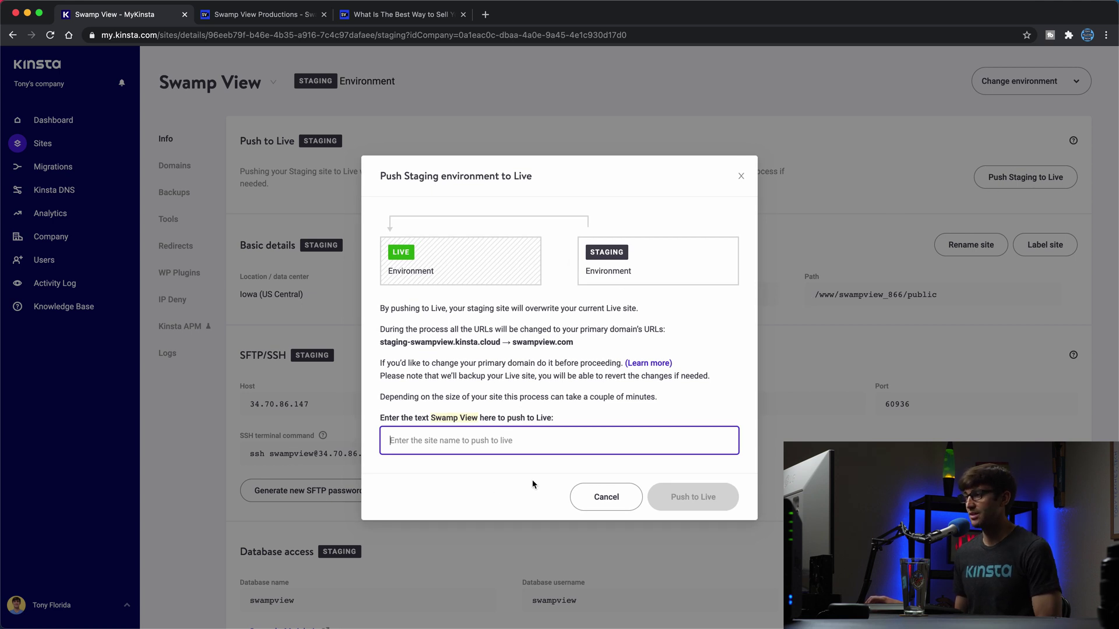
text(S)
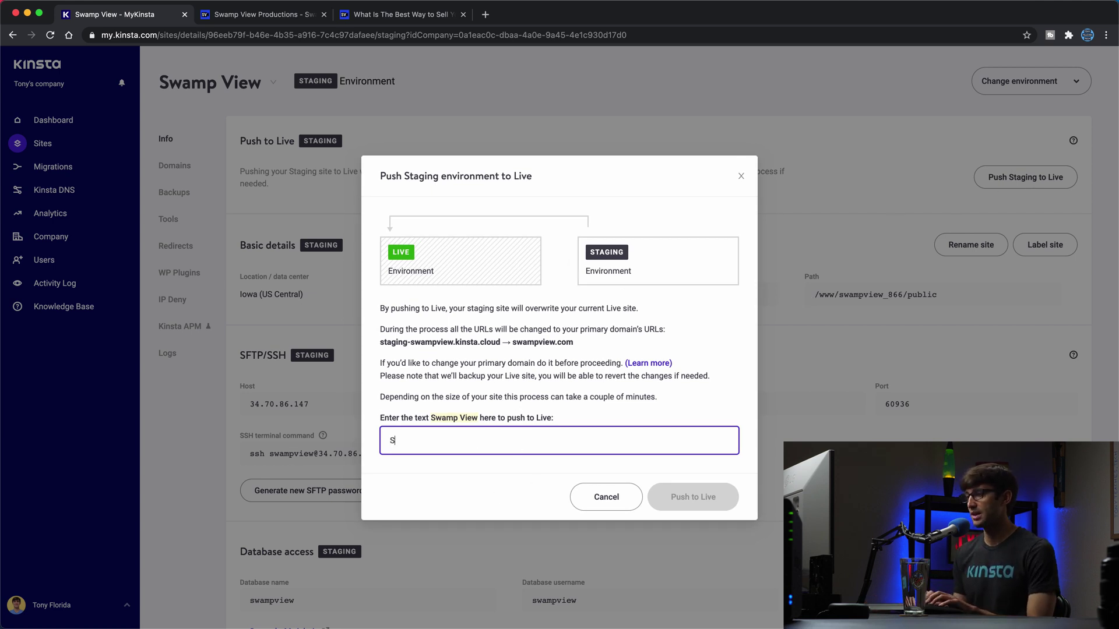
text(wamp View)
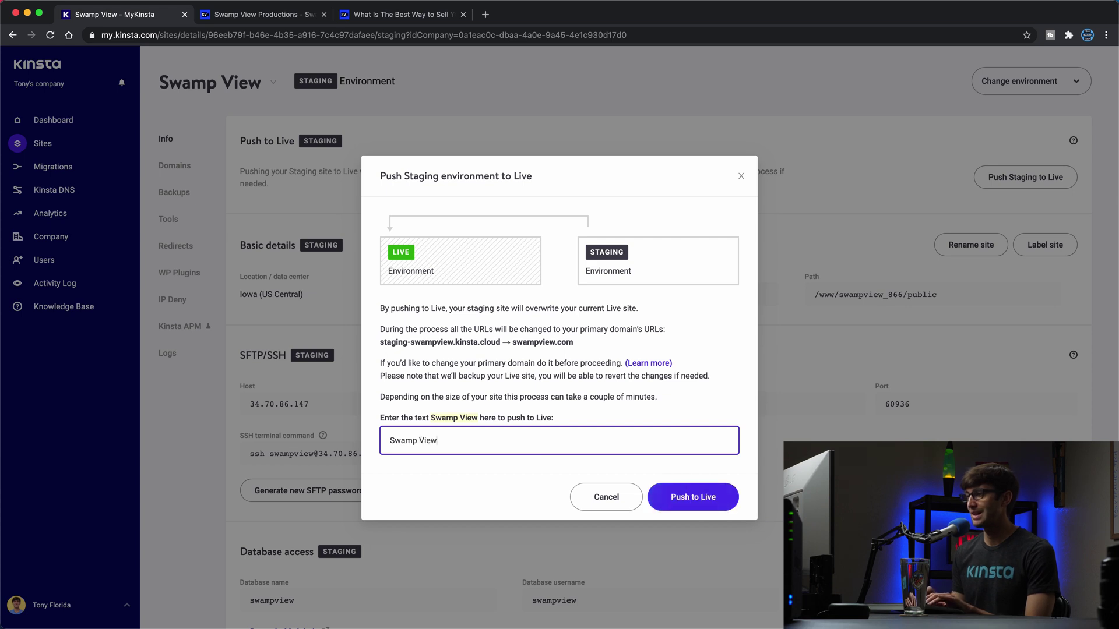
click(709, 496)
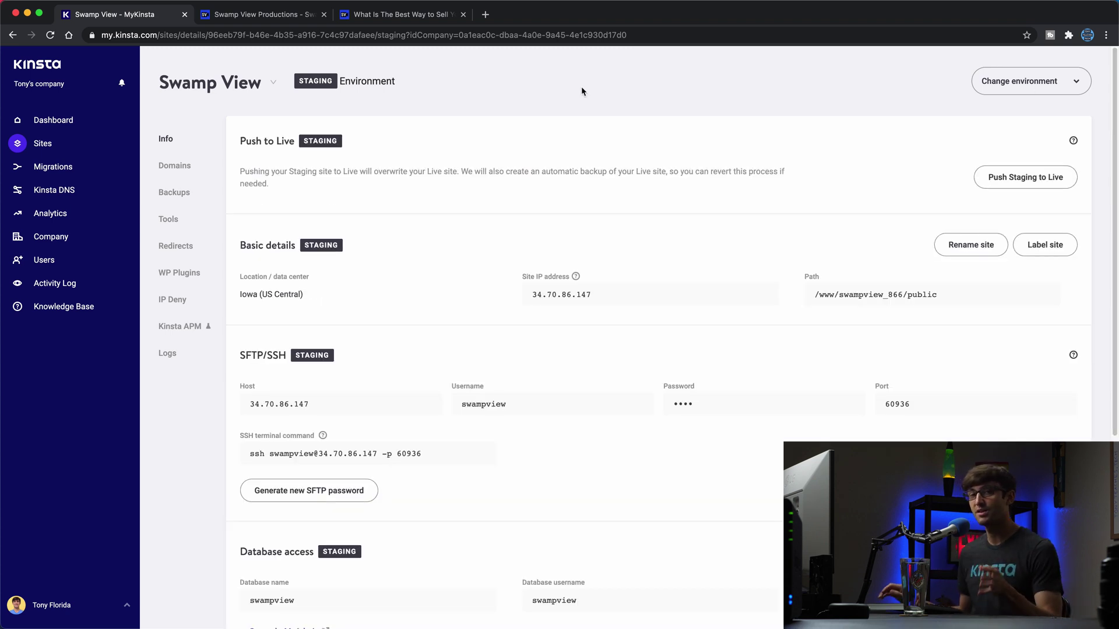
Step: Reload the live used-camera post without the #comment-277 anchor and confirm the comment is gone
click(382, 16)
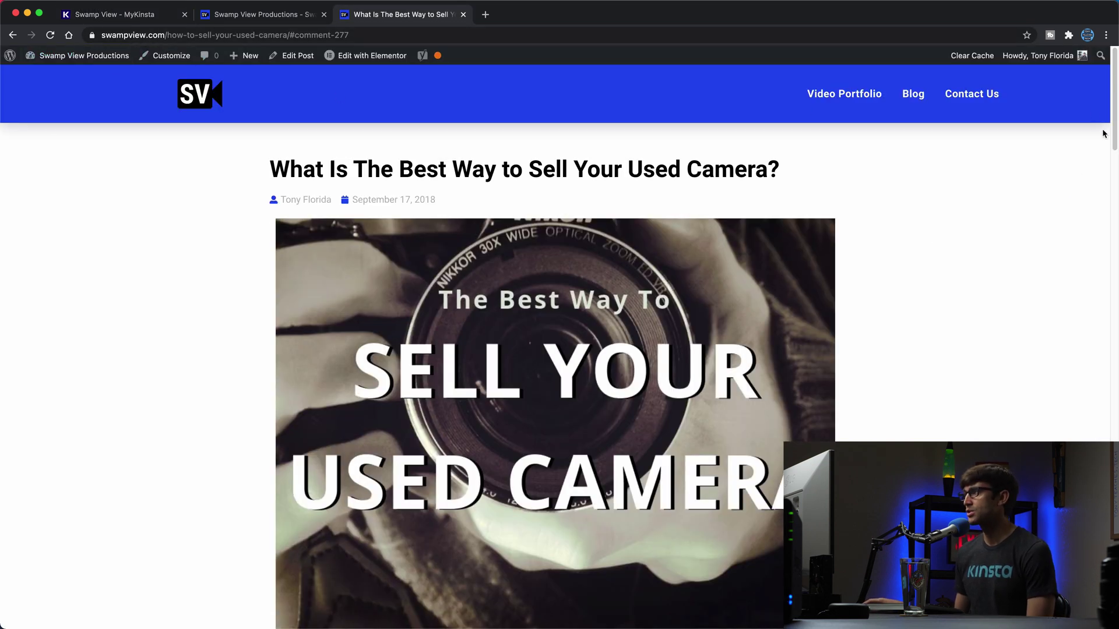
drag(1110, 97, 1110, 495)
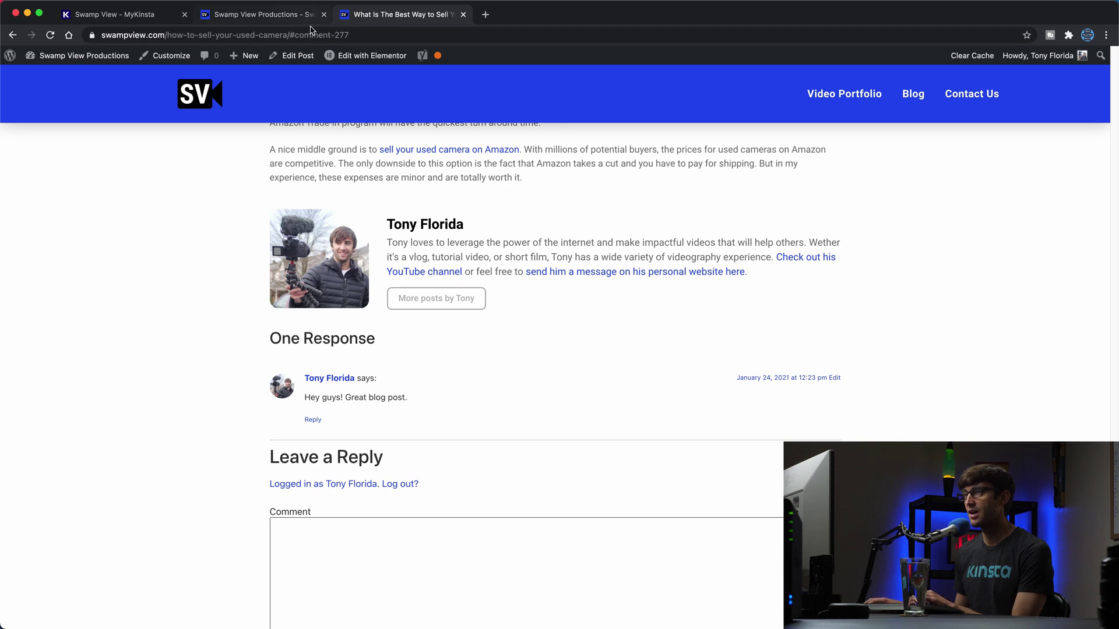
drag(287, 34, 406, 35)
key(BackSpace)
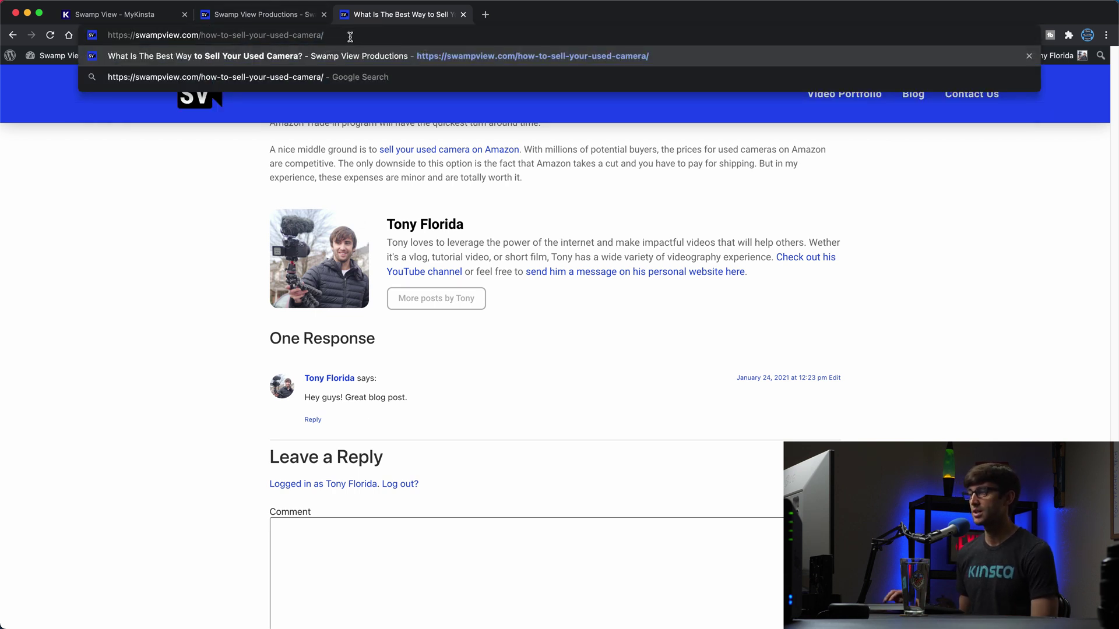
key(Return)
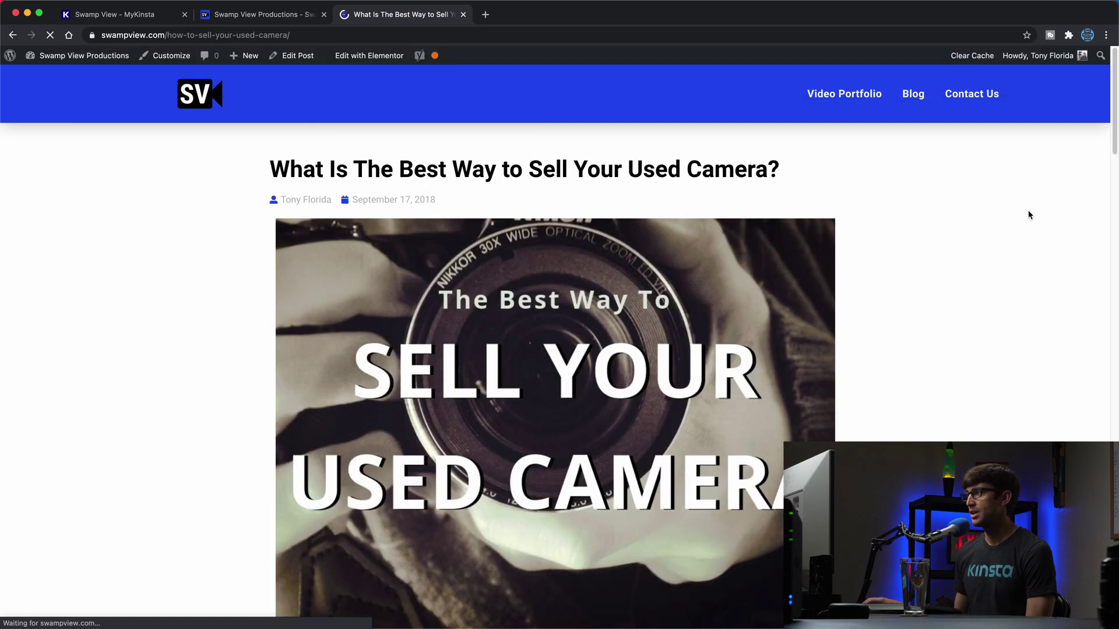
drag(1114, 80, 1116, 536)
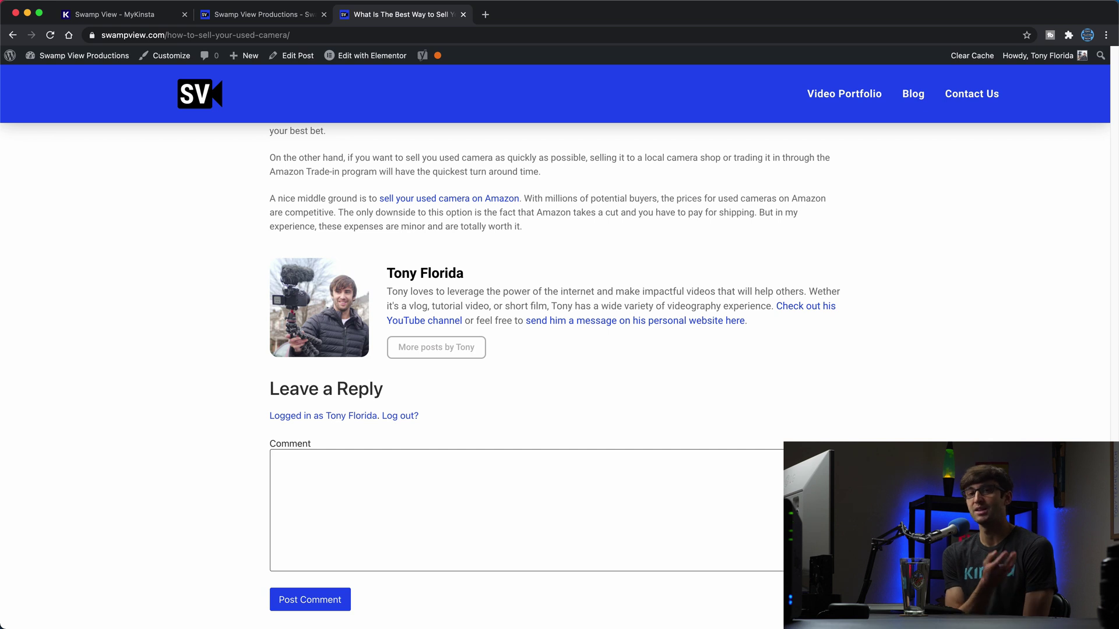
Step: Load the live swampview.com home page via the SV header logo
click(213, 96)
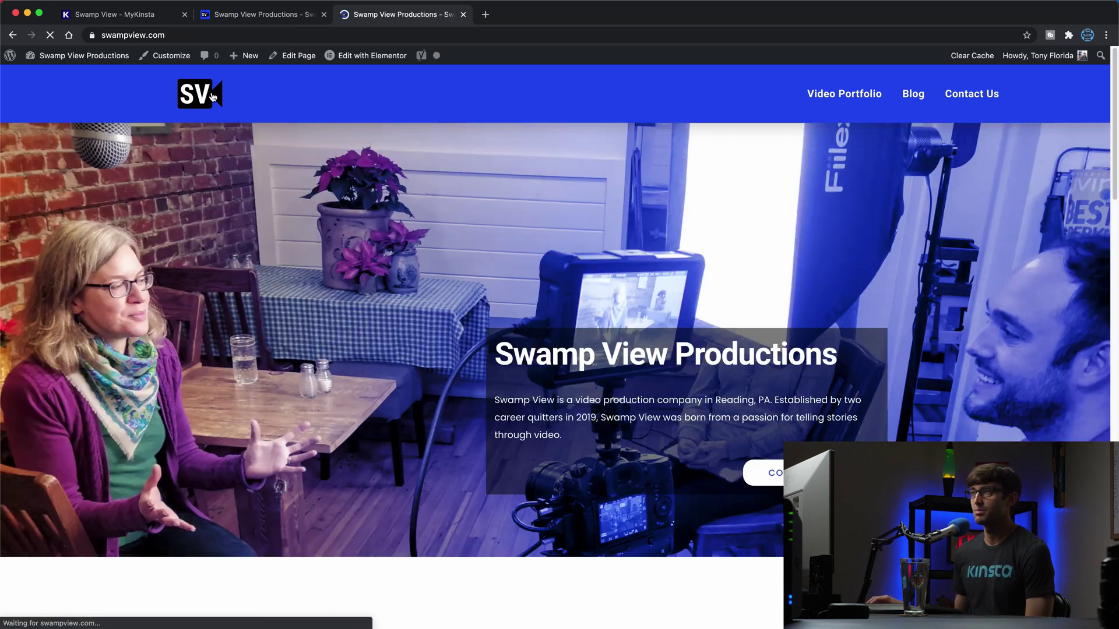